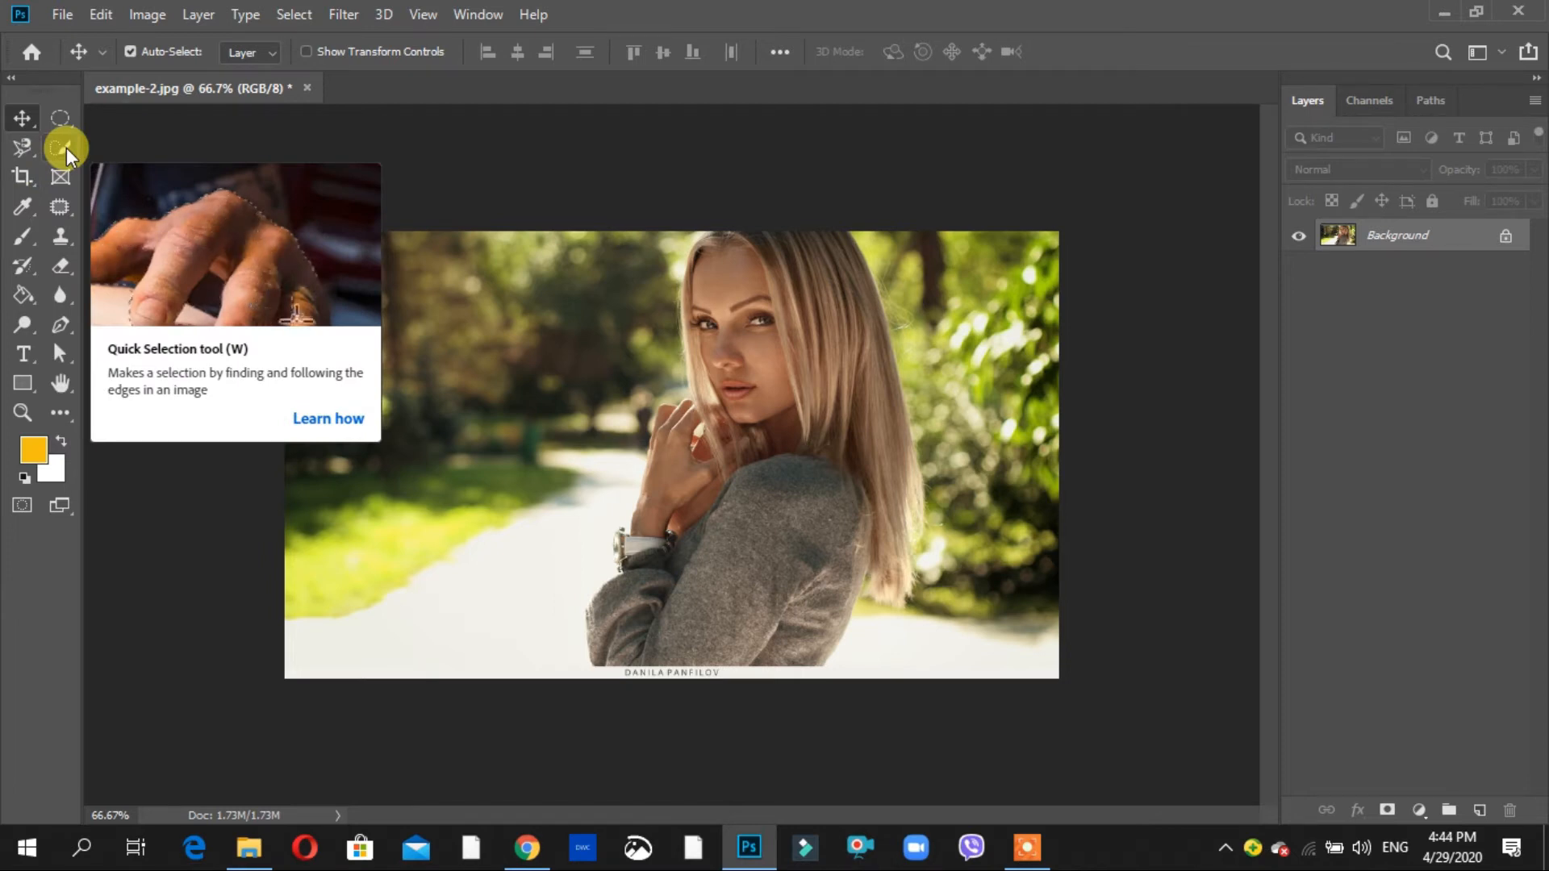
left_click(66, 148)
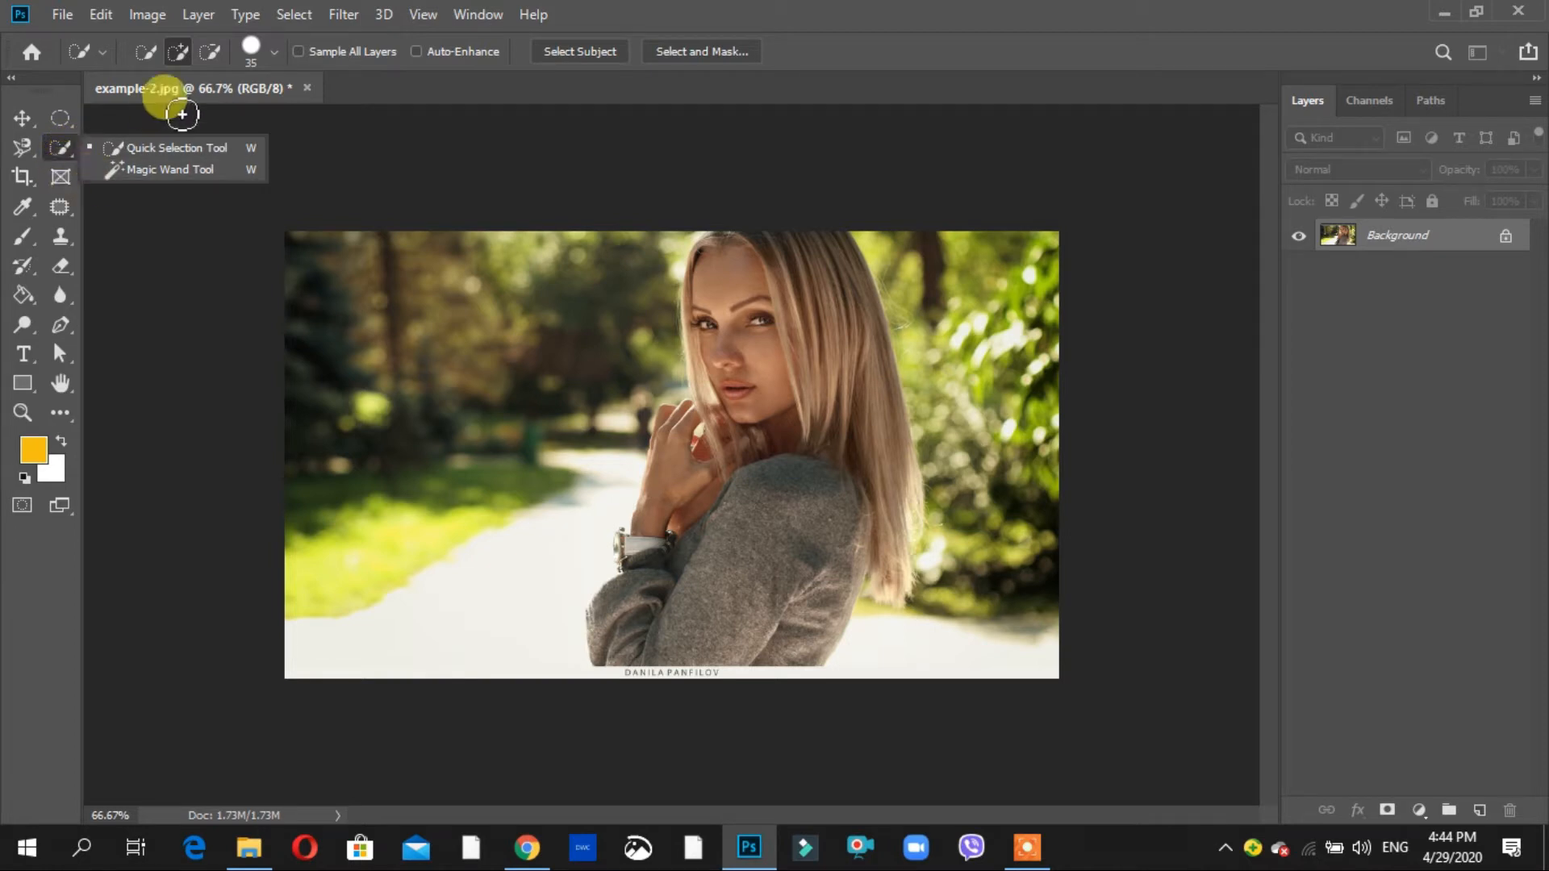
left_click(245, 84)
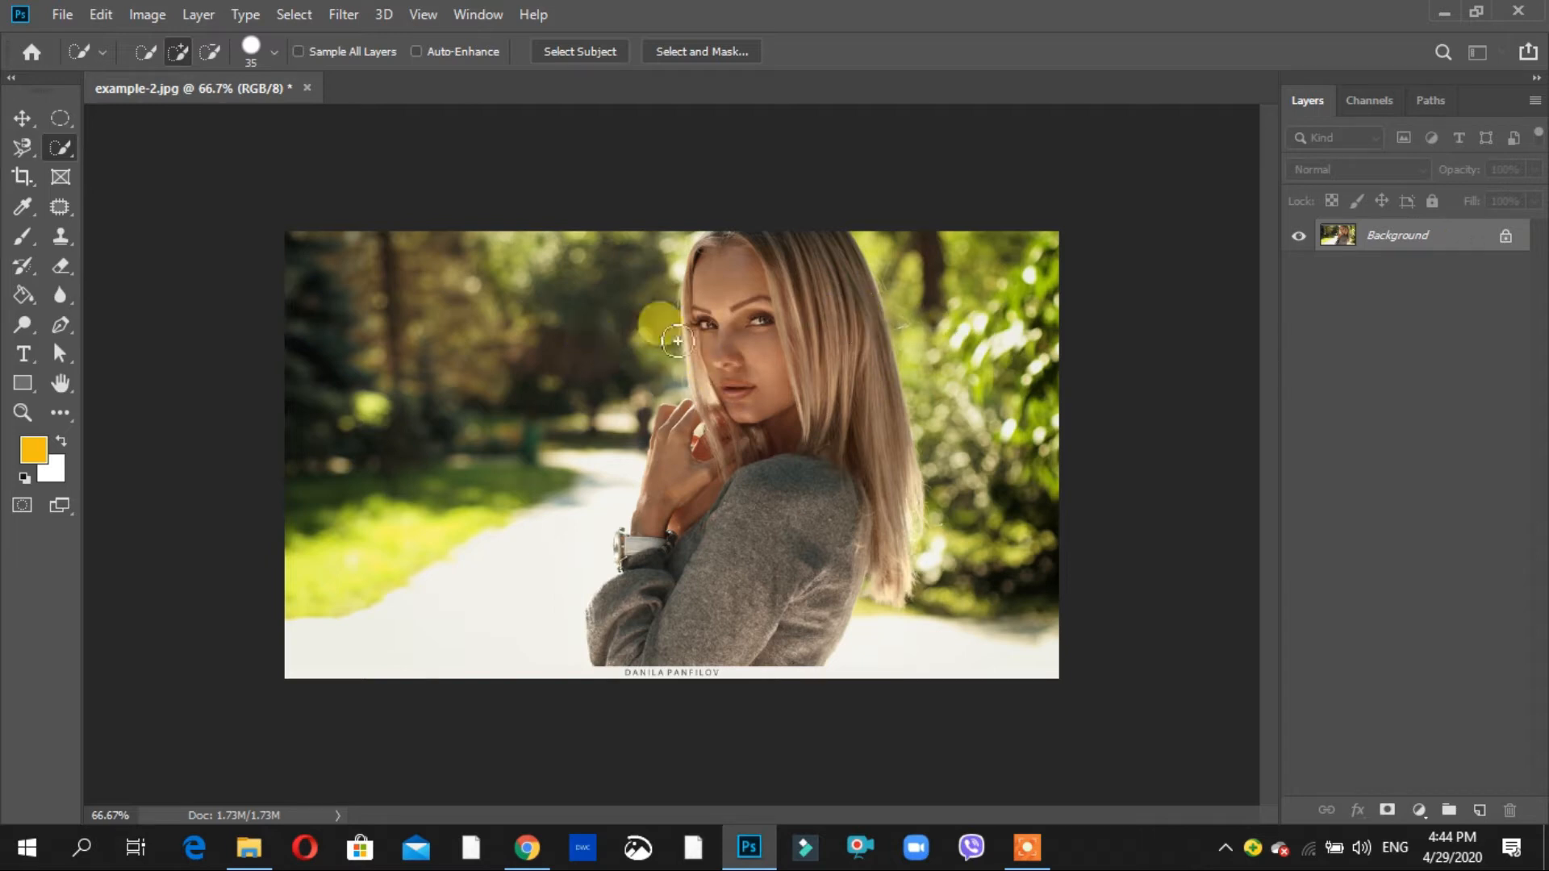
left_click(23, 120)
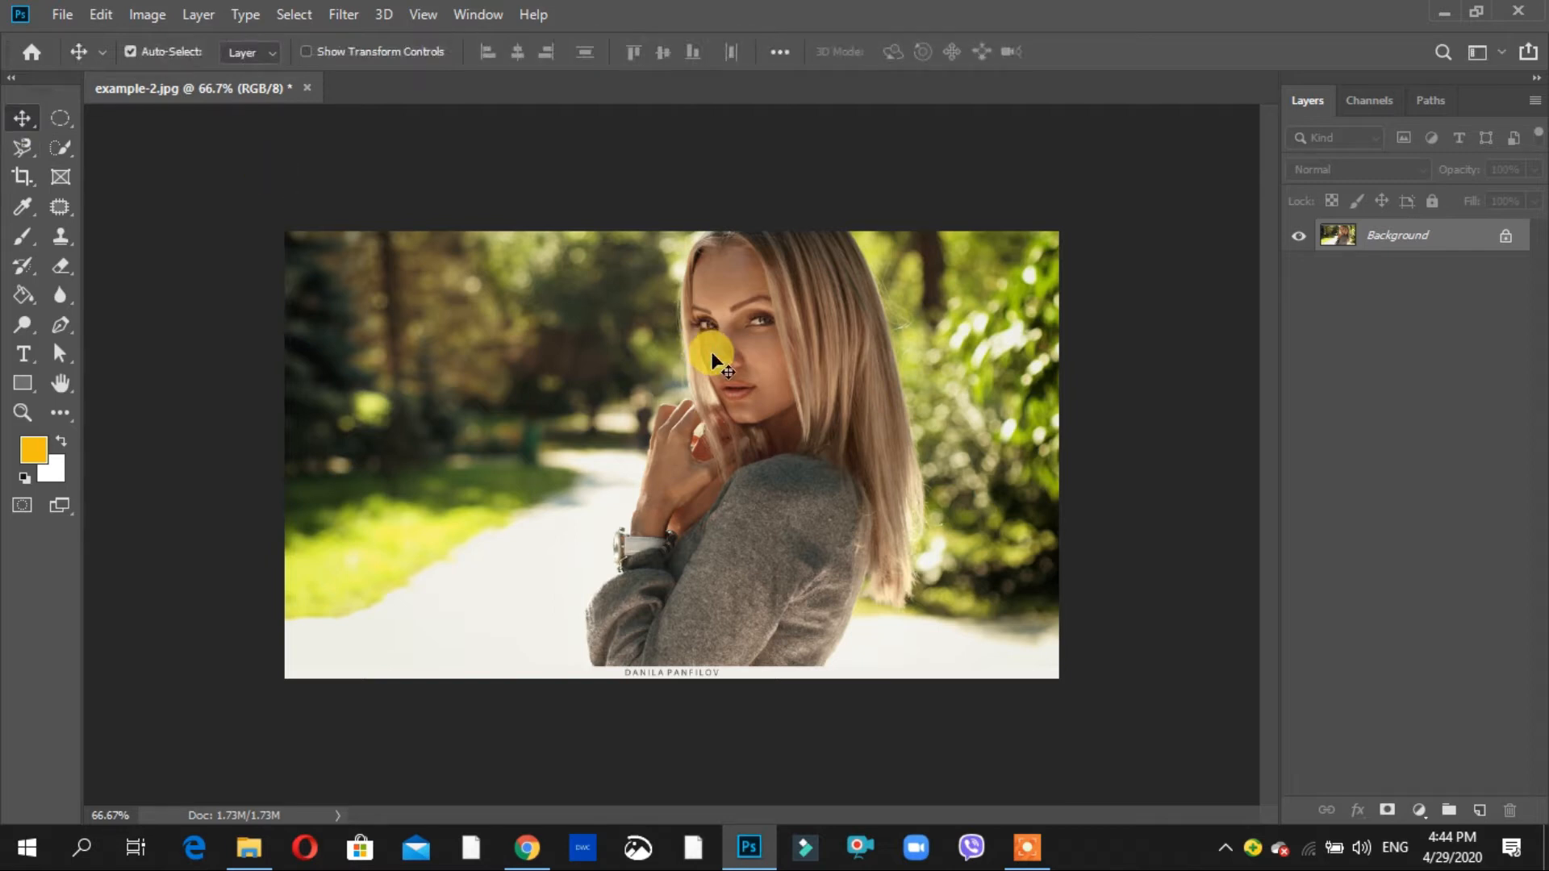
left_click_drag(710, 356, 493, 427)
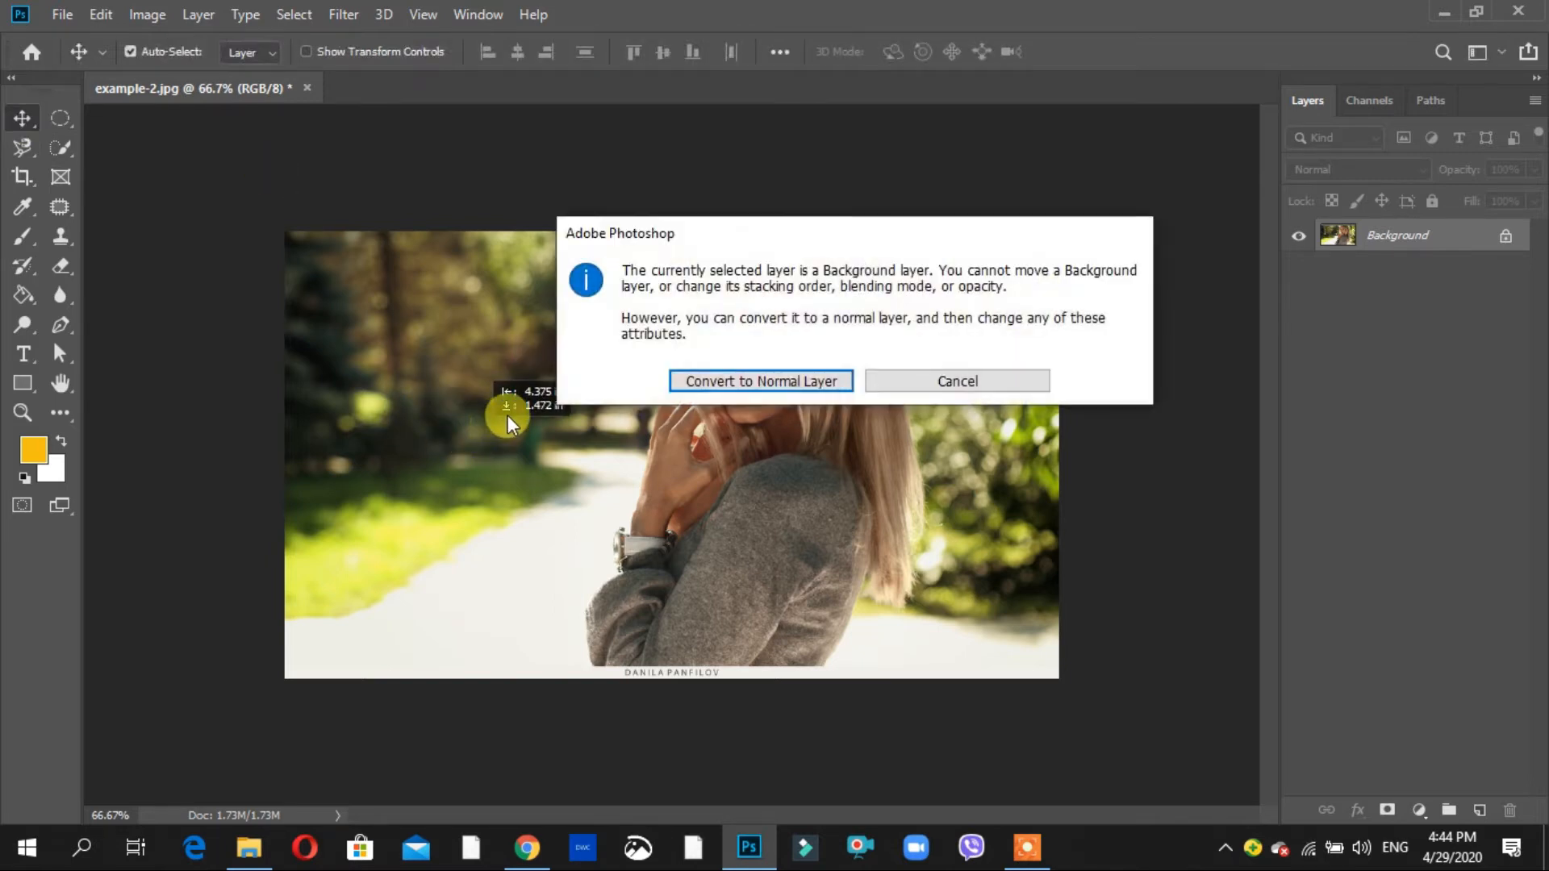
left_click(981, 377)
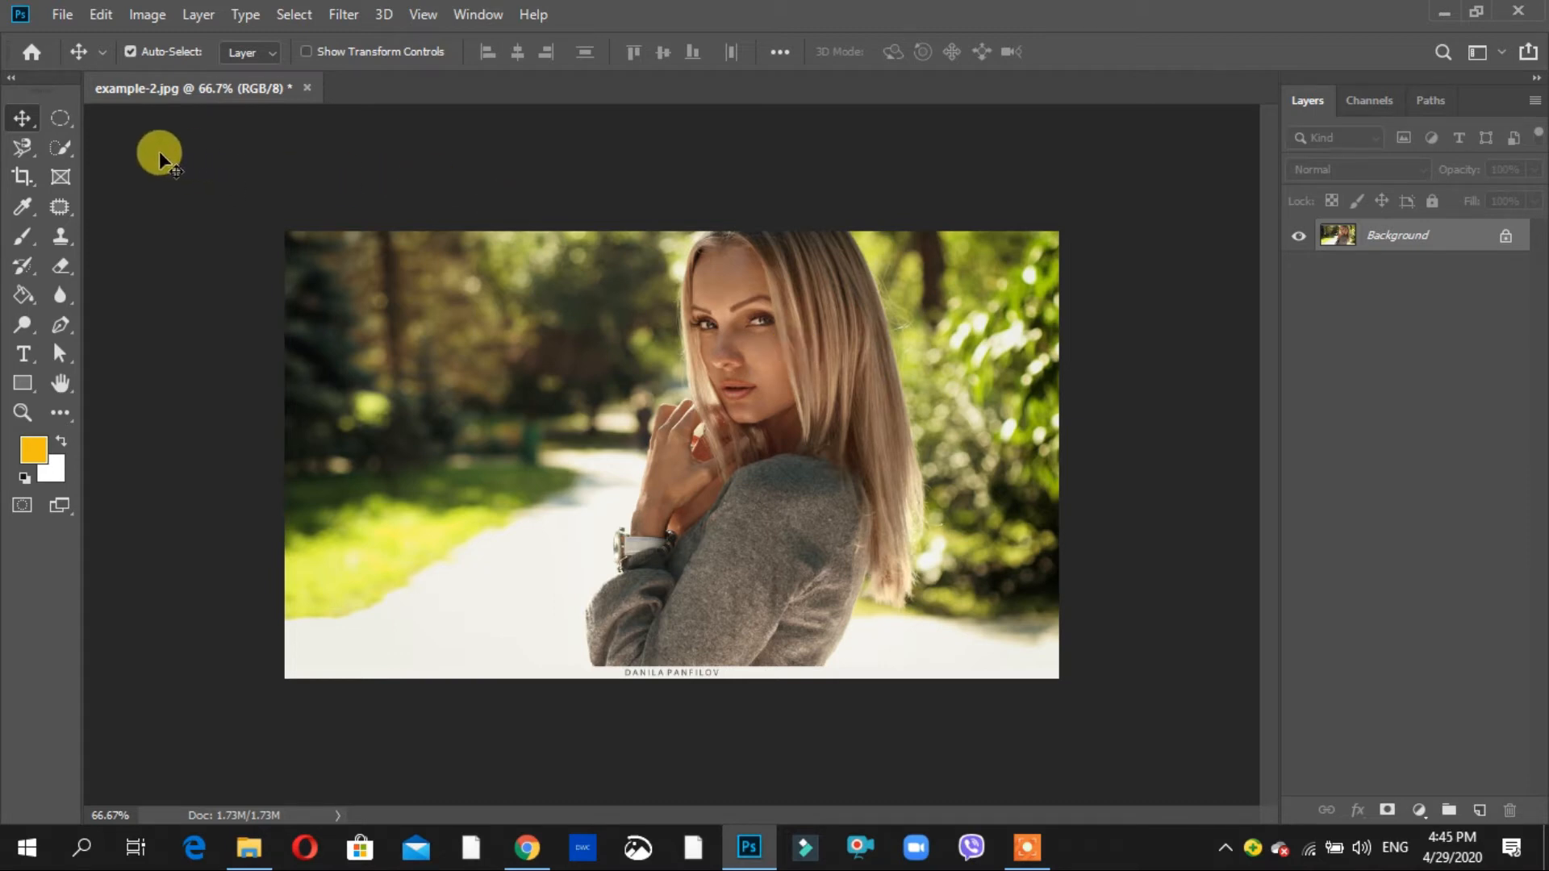
Select the woman with the Quick Selection tool, covering her hair, face, hand and grey sweater
left_click(65, 150)
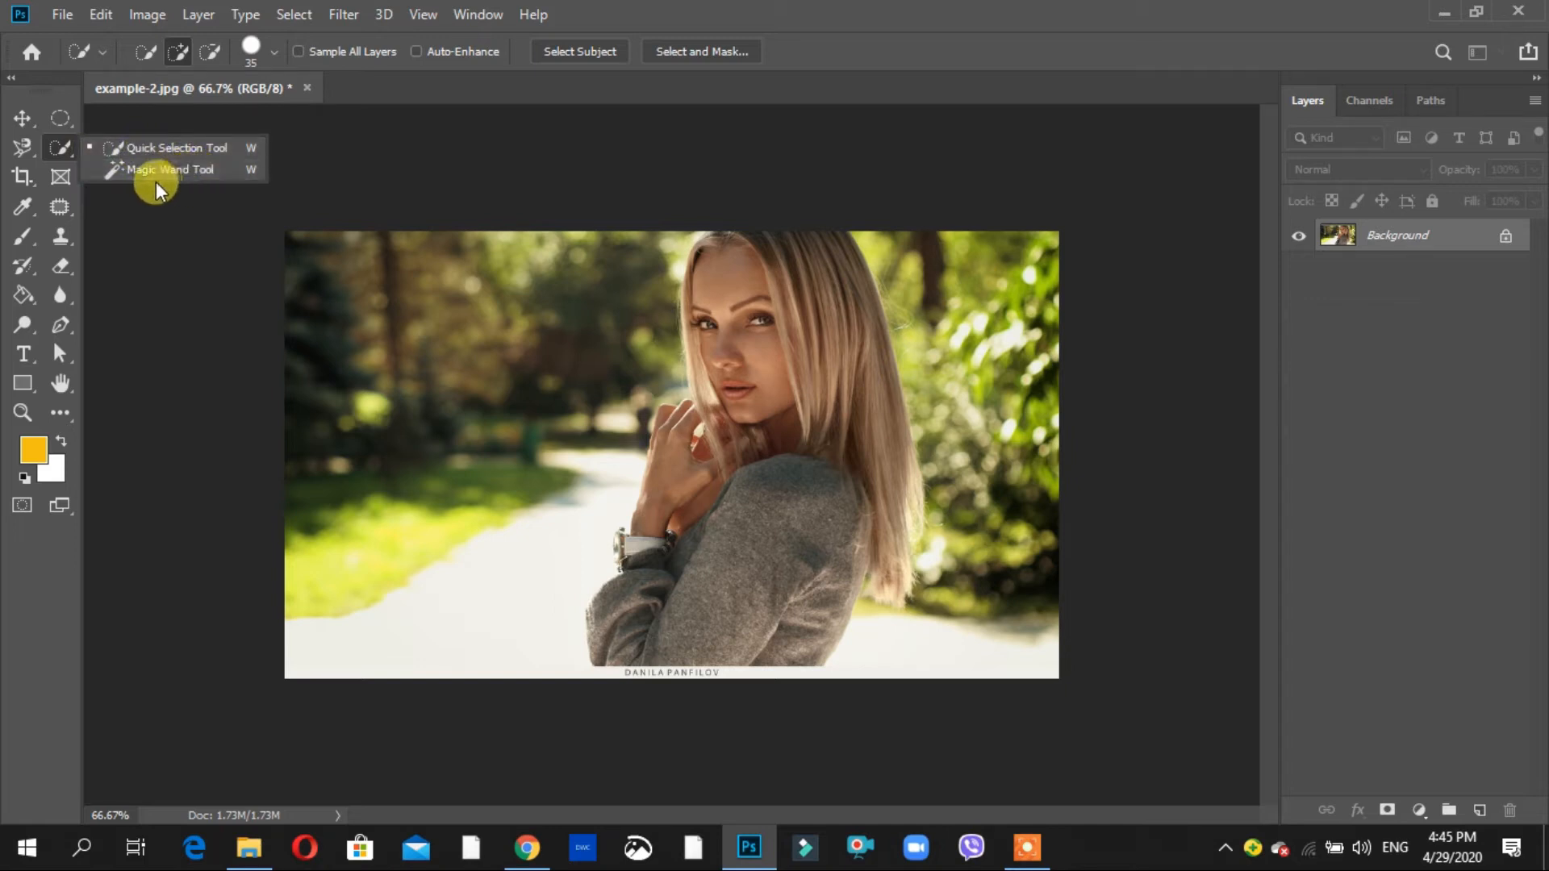
left_click(198, 152)
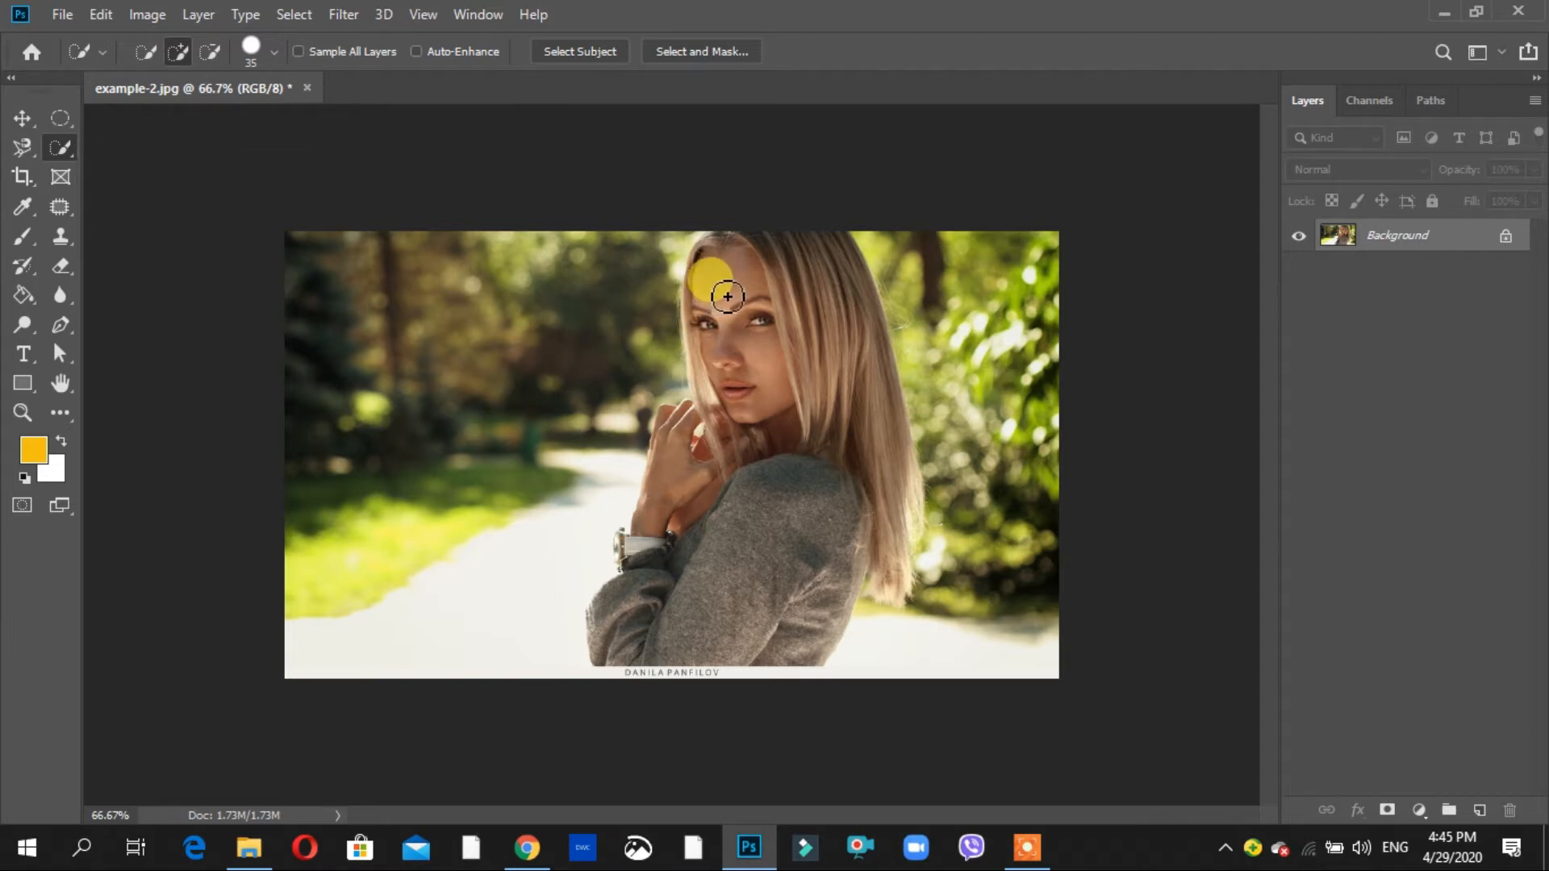
mouse_move(728, 252)
left_mouse_down()
mouse_move(796, 312)
mouse_move(874, 450)
left_mouse_up()
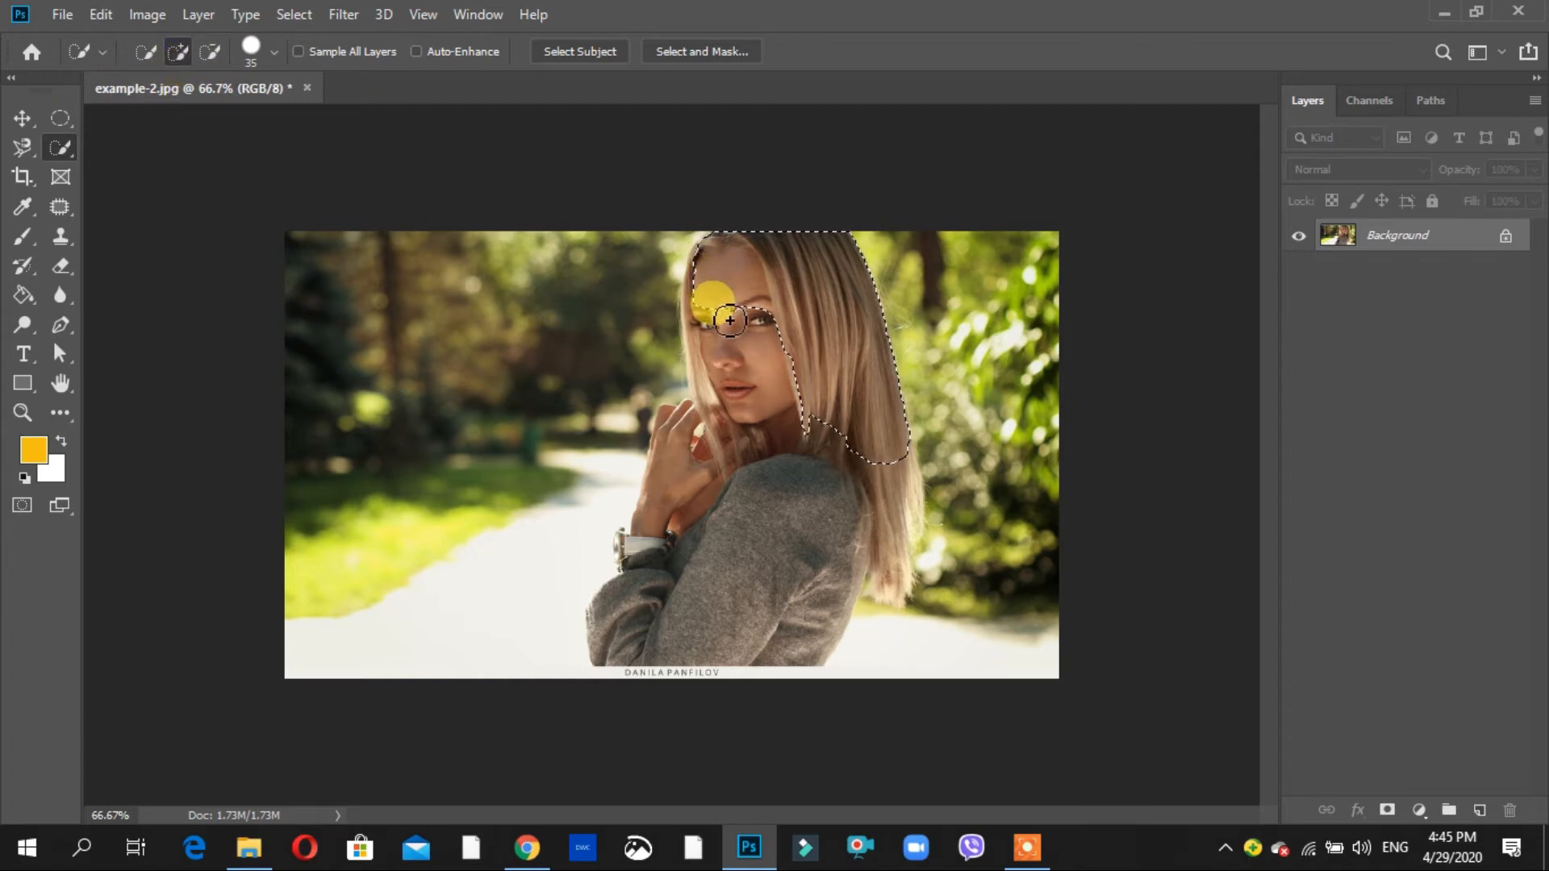
mouse_move(705, 305)
left_mouse_down()
mouse_move(718, 434)
mouse_move(710, 374)
mouse_move(730, 420)
mouse_move(859, 443)
mouse_move(905, 498)
mouse_move(904, 609)
mouse_move(803, 635)
mouse_move(786, 655)
mouse_move(702, 648)
mouse_move(681, 611)
mouse_move(705, 484)
mouse_move(678, 562)
mouse_move(649, 576)
mouse_move(635, 542)
mouse_move(637, 493)
mouse_move(708, 408)
left_mouse_up()
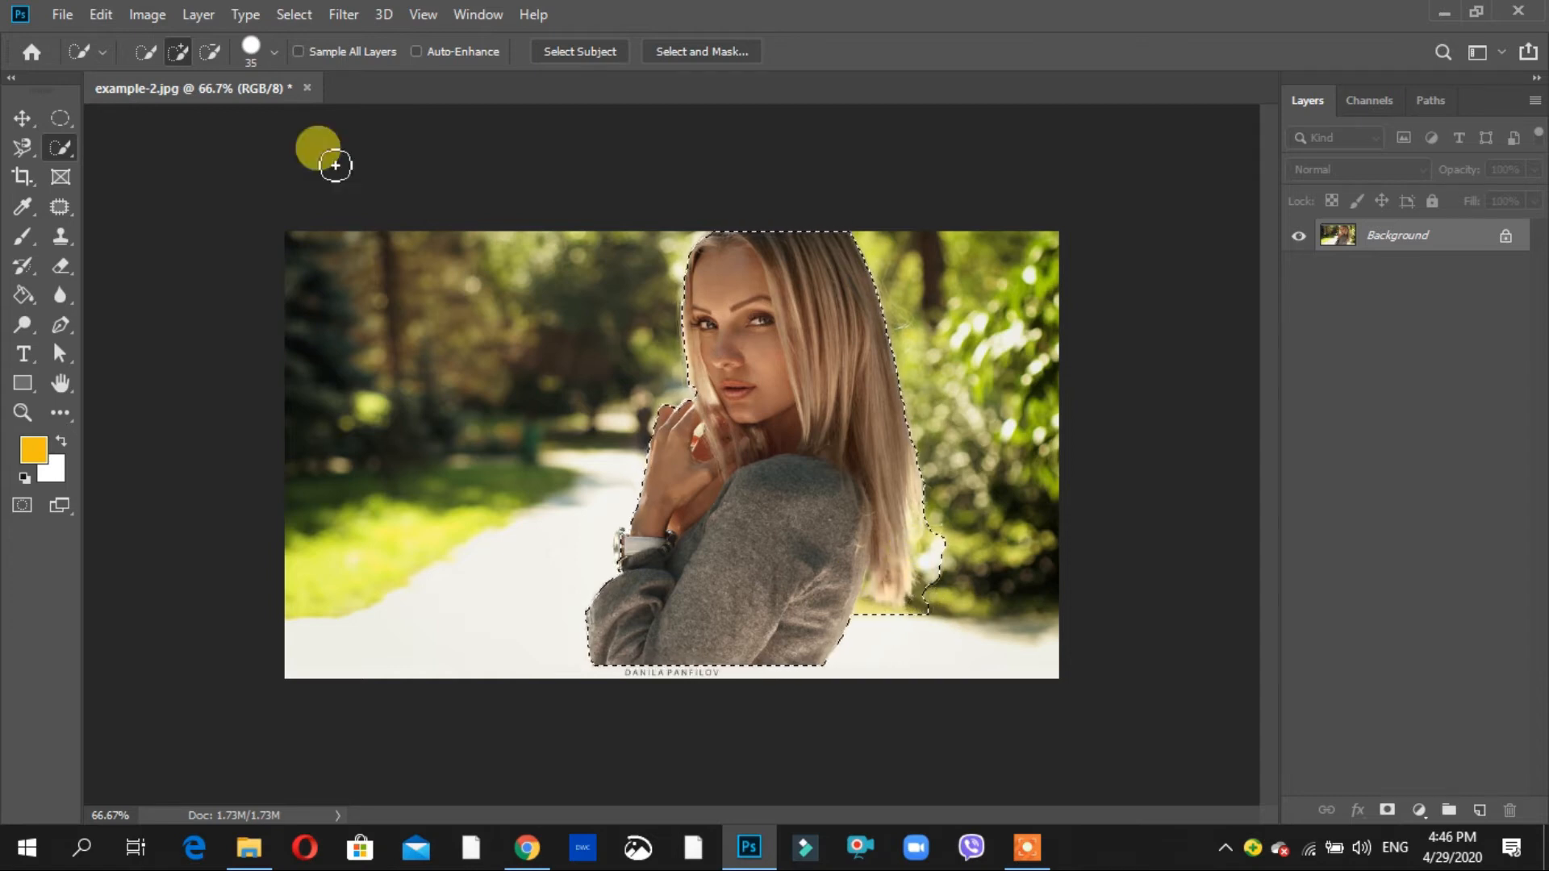
Subtract the background patches beside and below the ends of the woman's hair from the selection
left_click(210, 54)
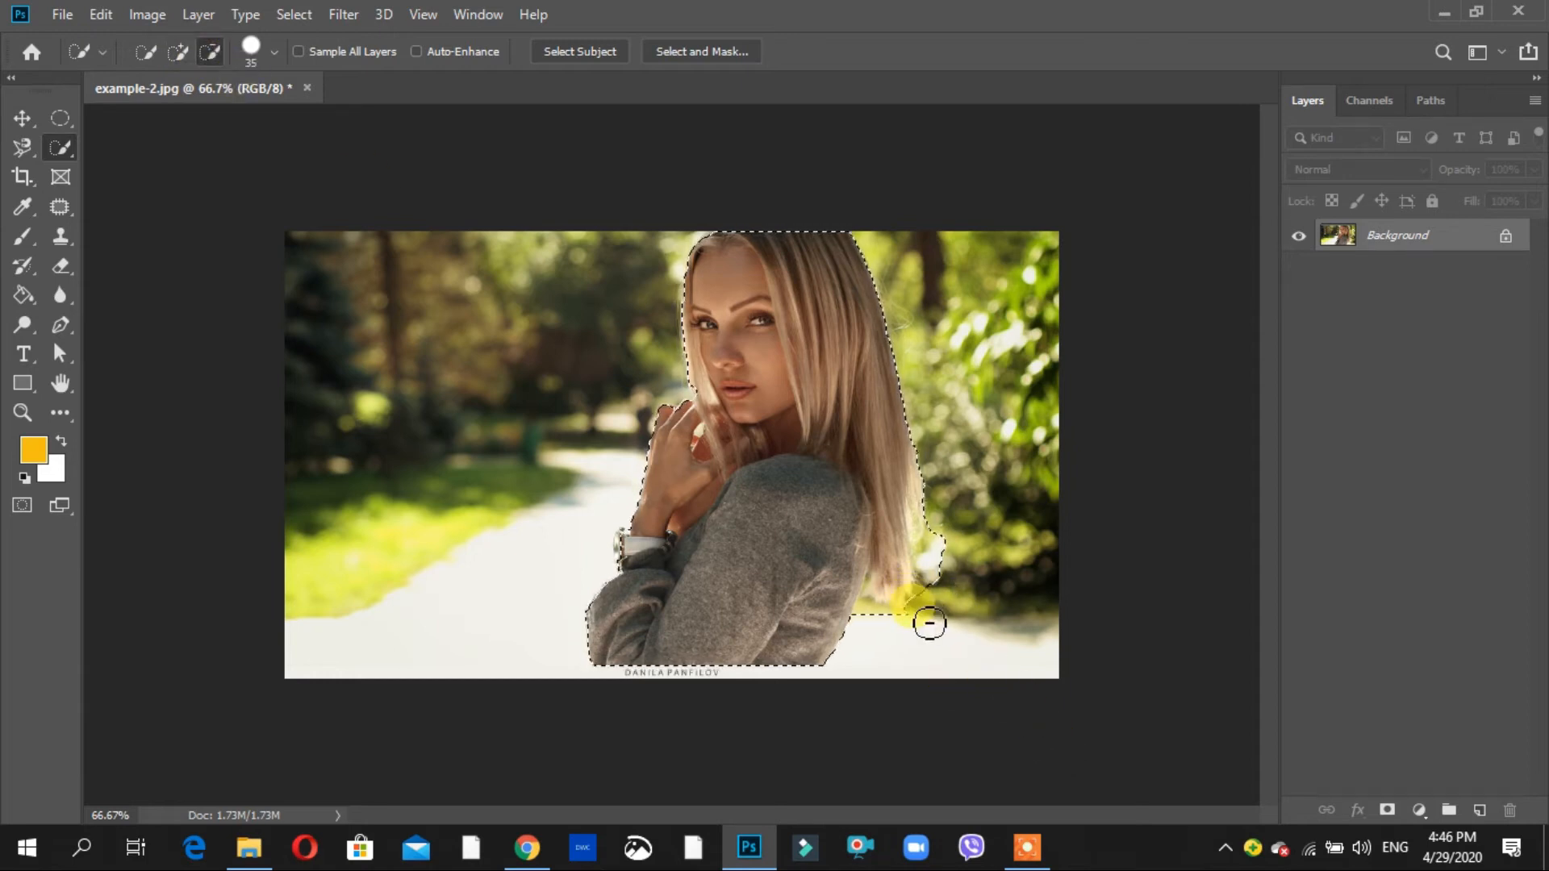
left_click_drag(930, 624, 934, 590)
key("alt")
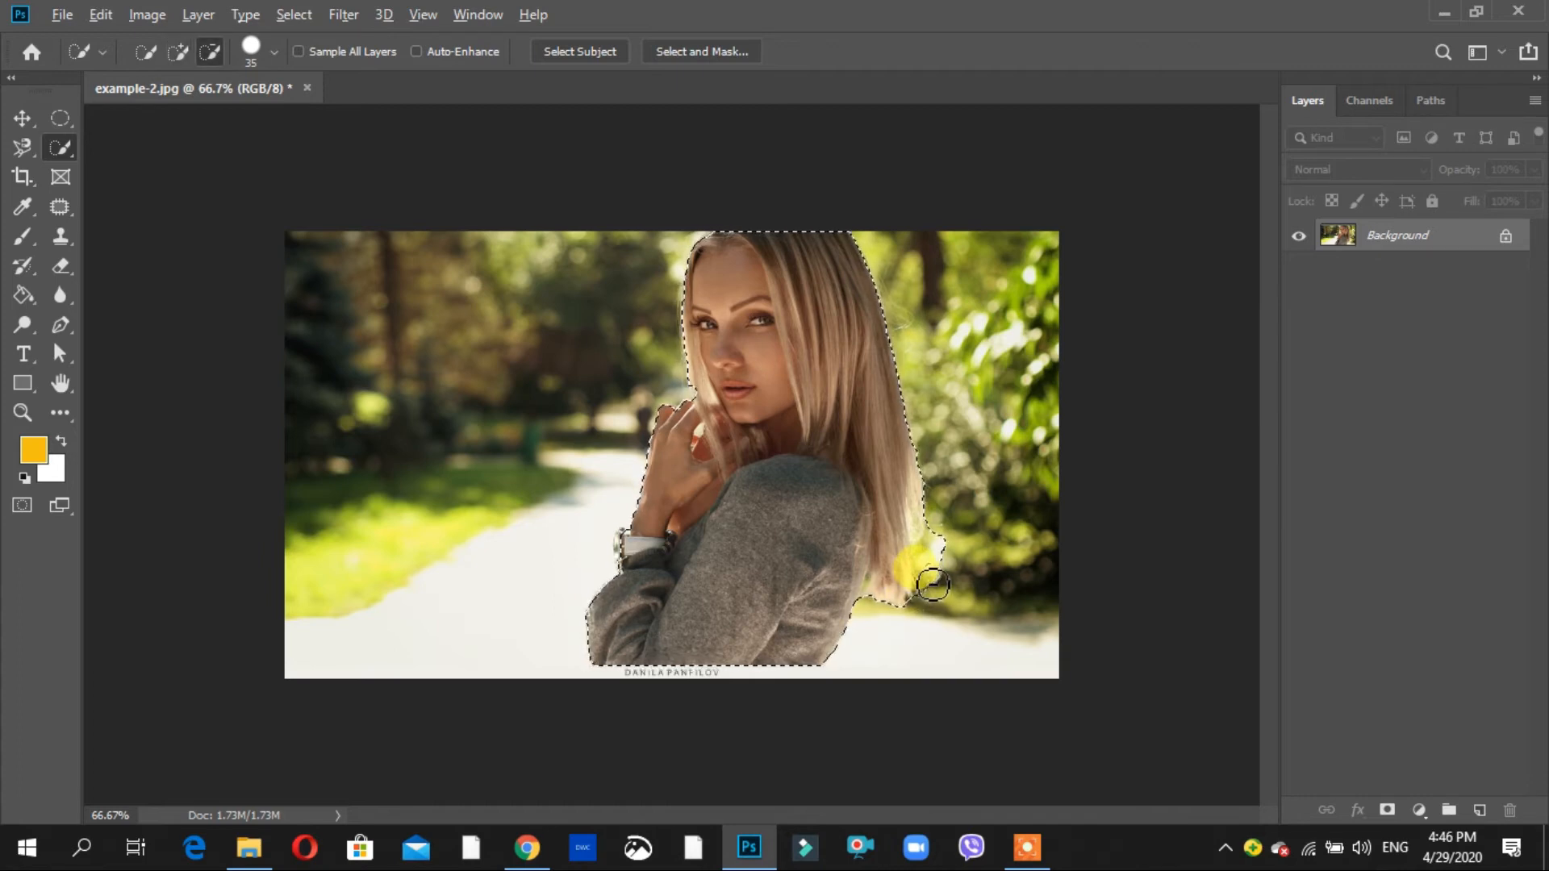
left_click_drag(941, 579, 938, 563)
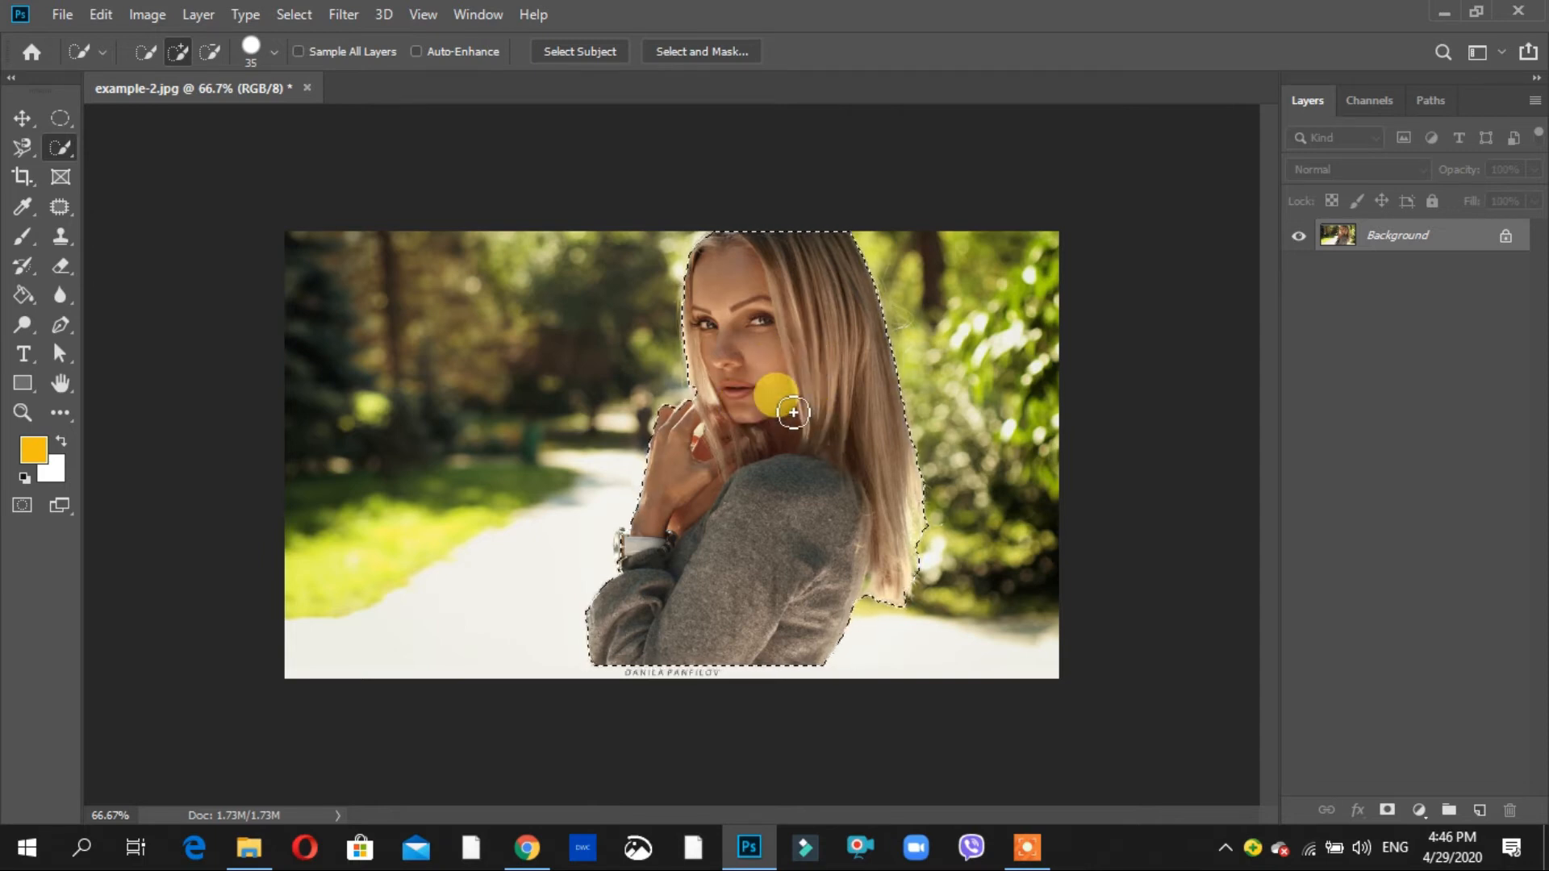
Copy the selected woman to a new layer and hide the Background layer
key("ctrl+j")
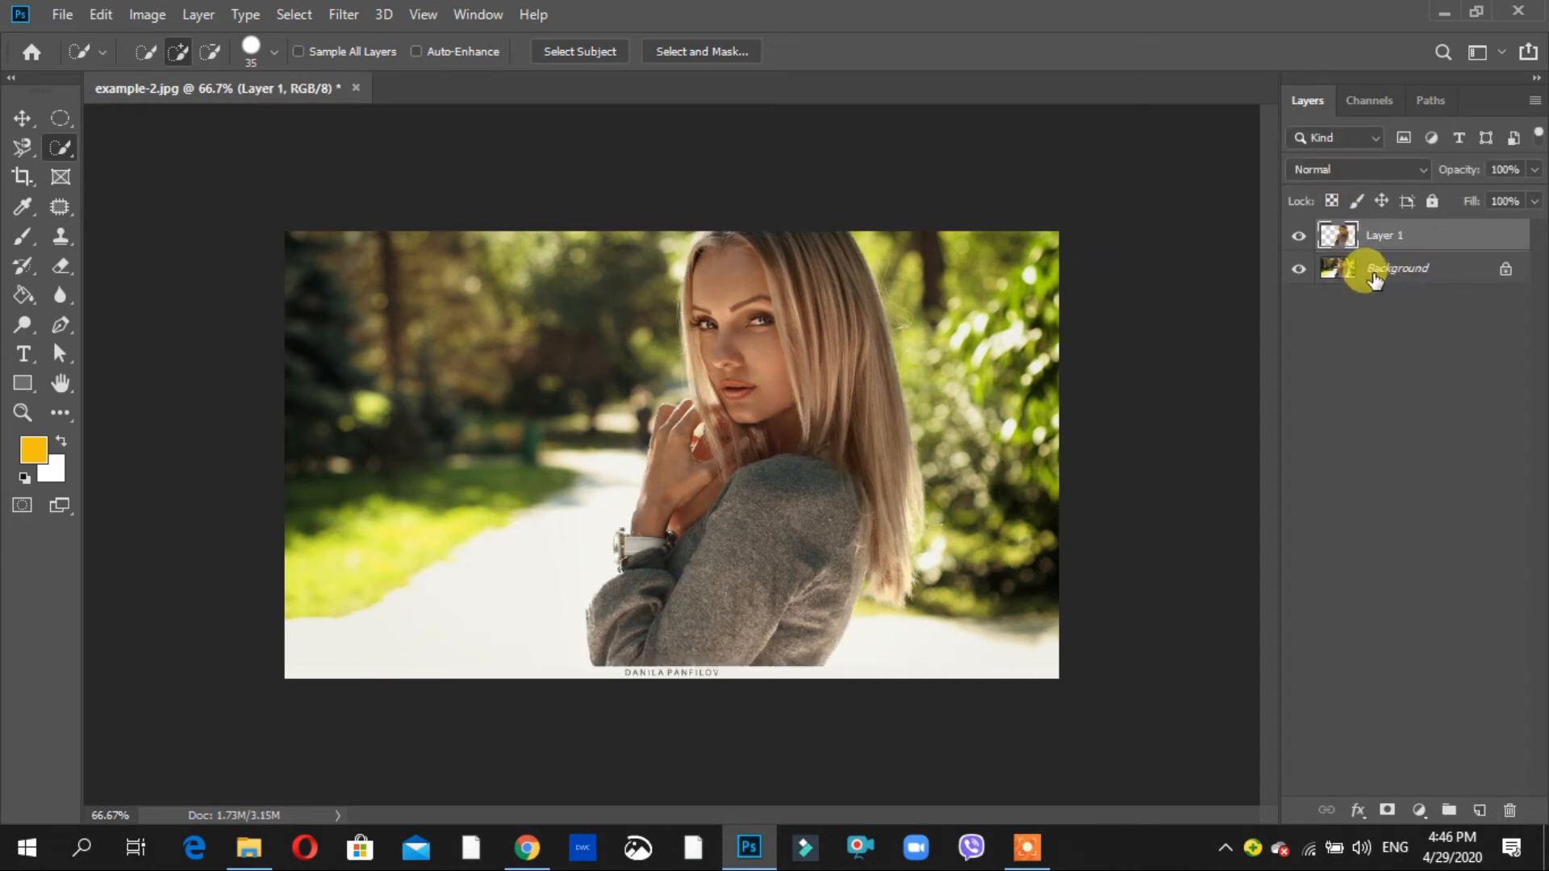
left_click(1427, 277)
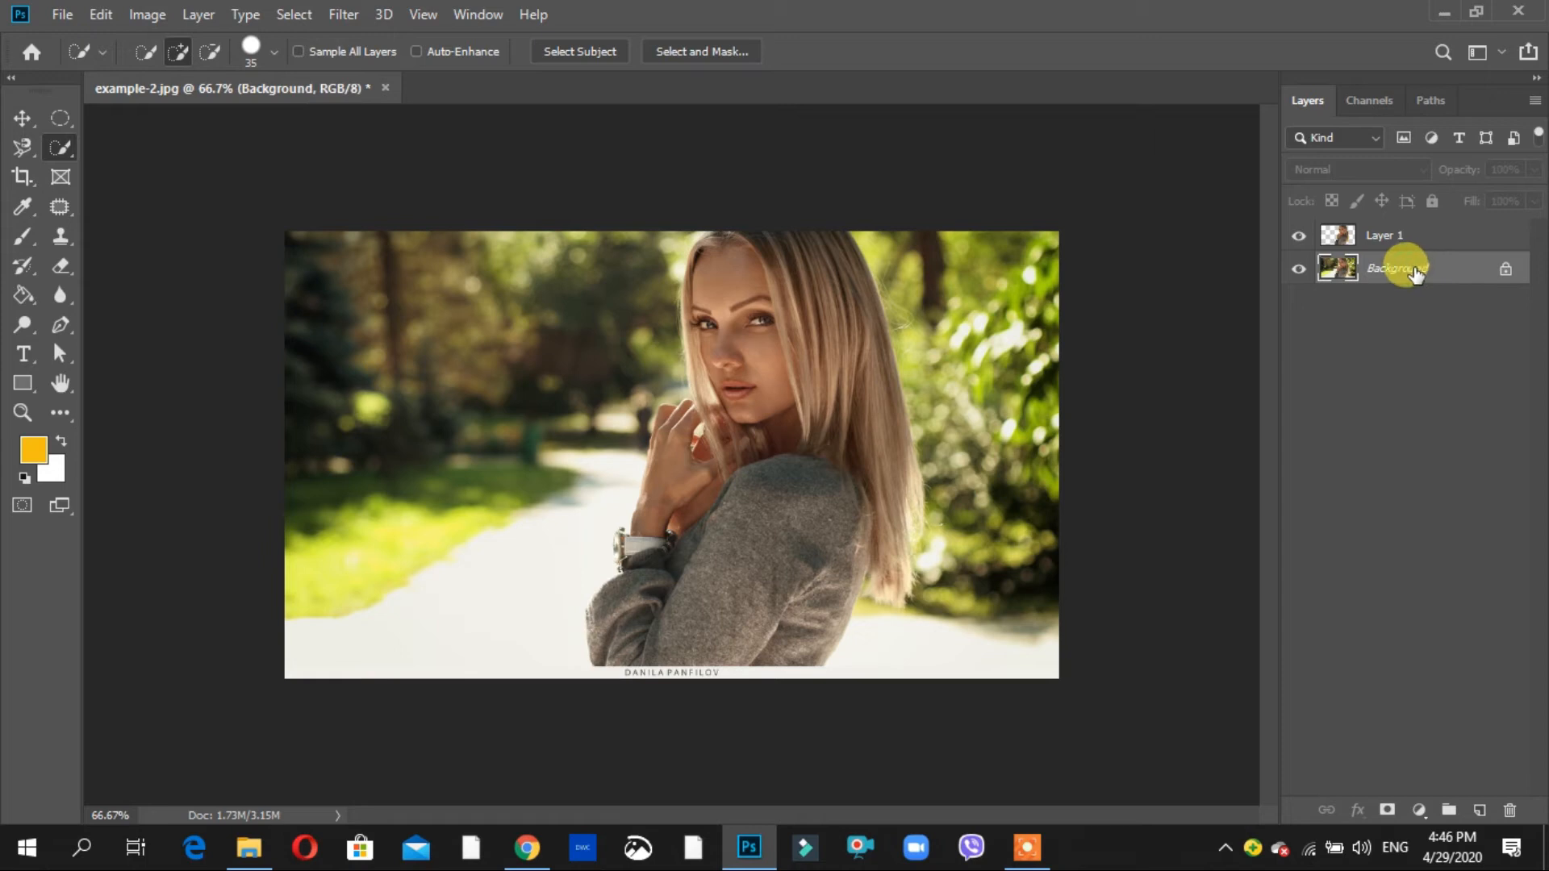
left_click(1302, 270)
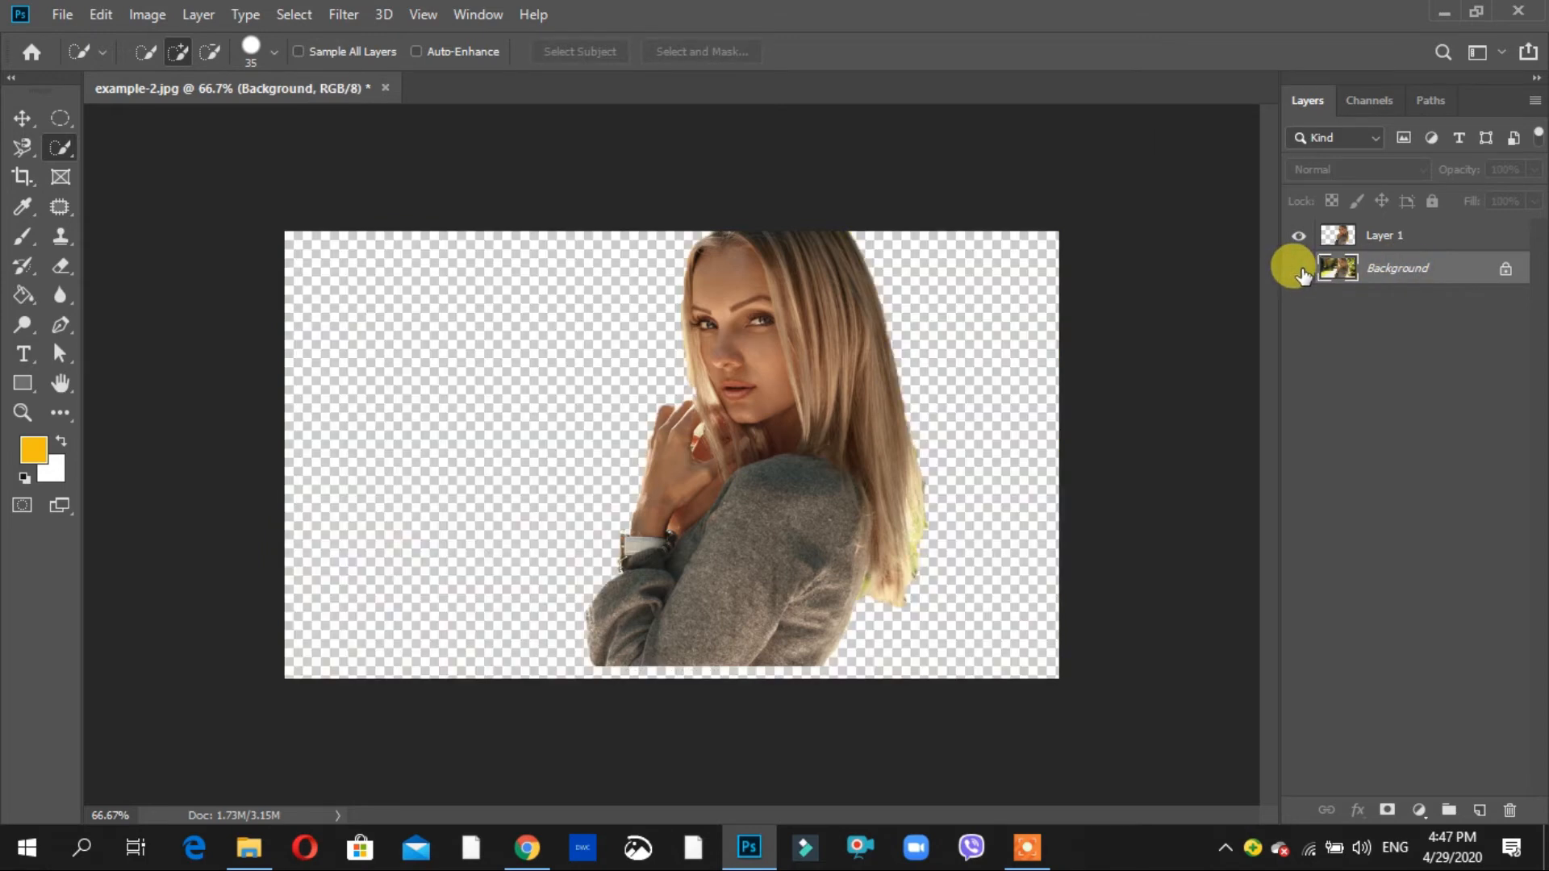
Move the cut-out woman on Layer 1 slightly to the right
left_click(1390, 239)
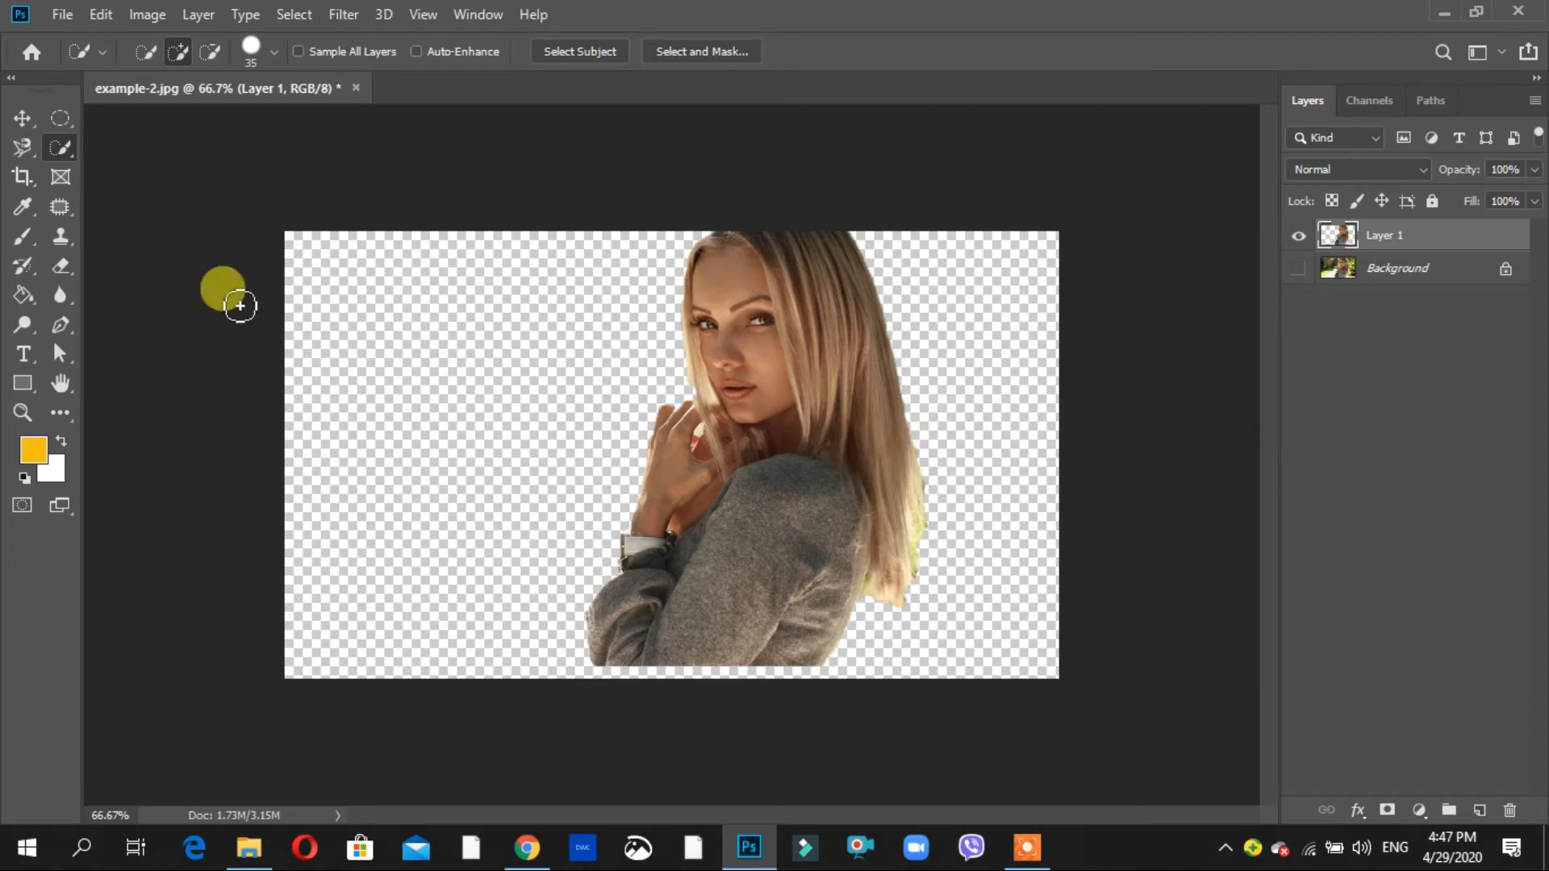
left_click(23, 121)
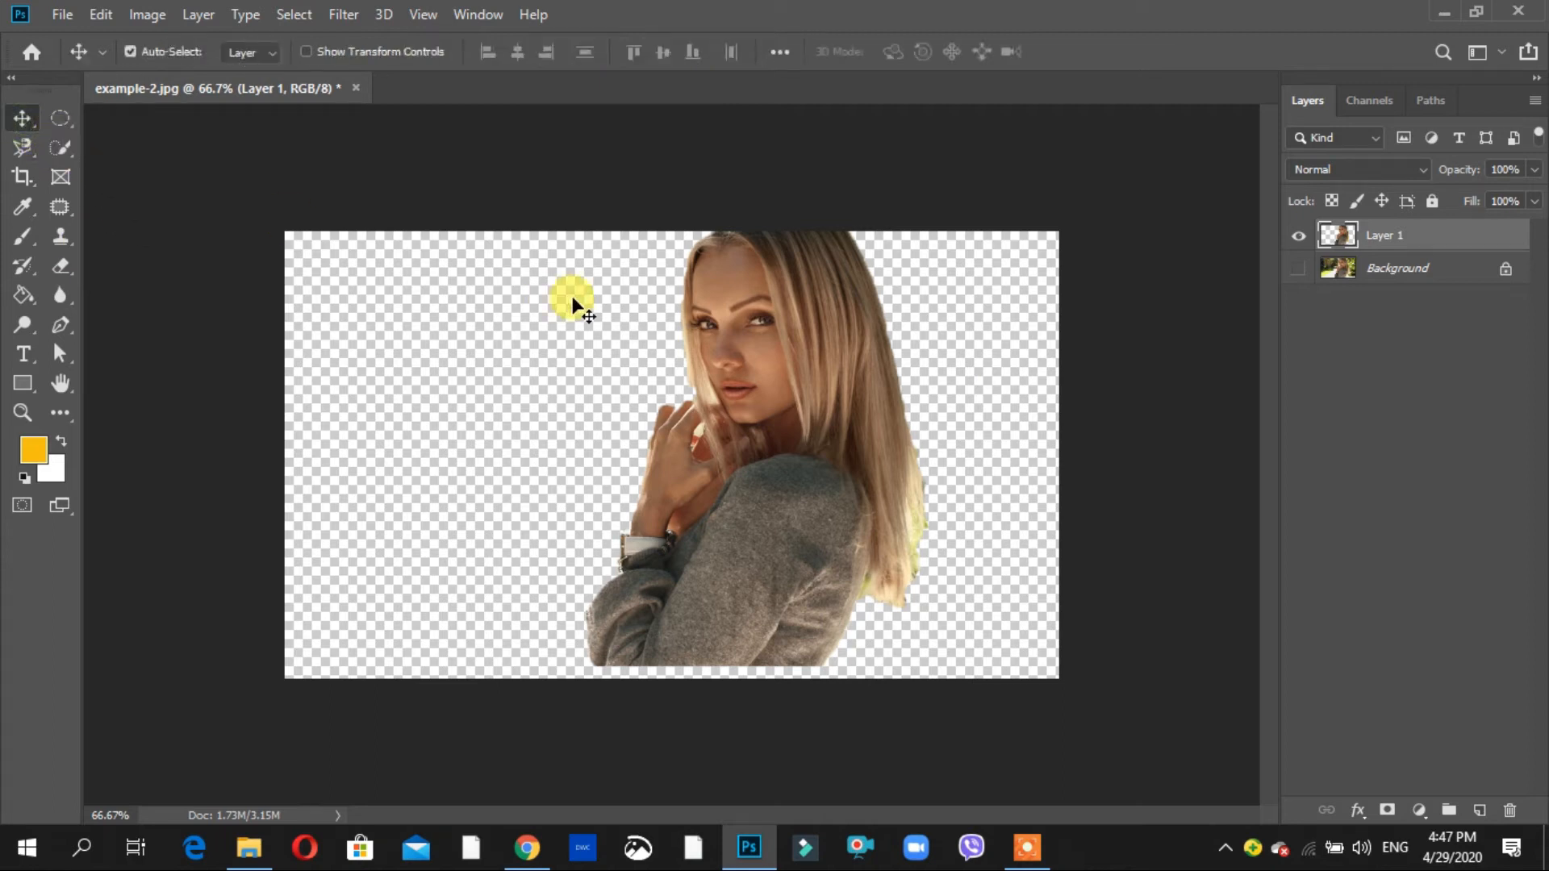
mouse_move(784, 341)
left_mouse_down()
mouse_move(522, 360)
mouse_move(557, 323)
mouse_move(842, 316)
mouse_move(822, 345)
mouse_move(797, 333)
left_mouse_up()
Show the Background layer again and delete Layer 1 with the cut-out woman
left_click(60, 148)
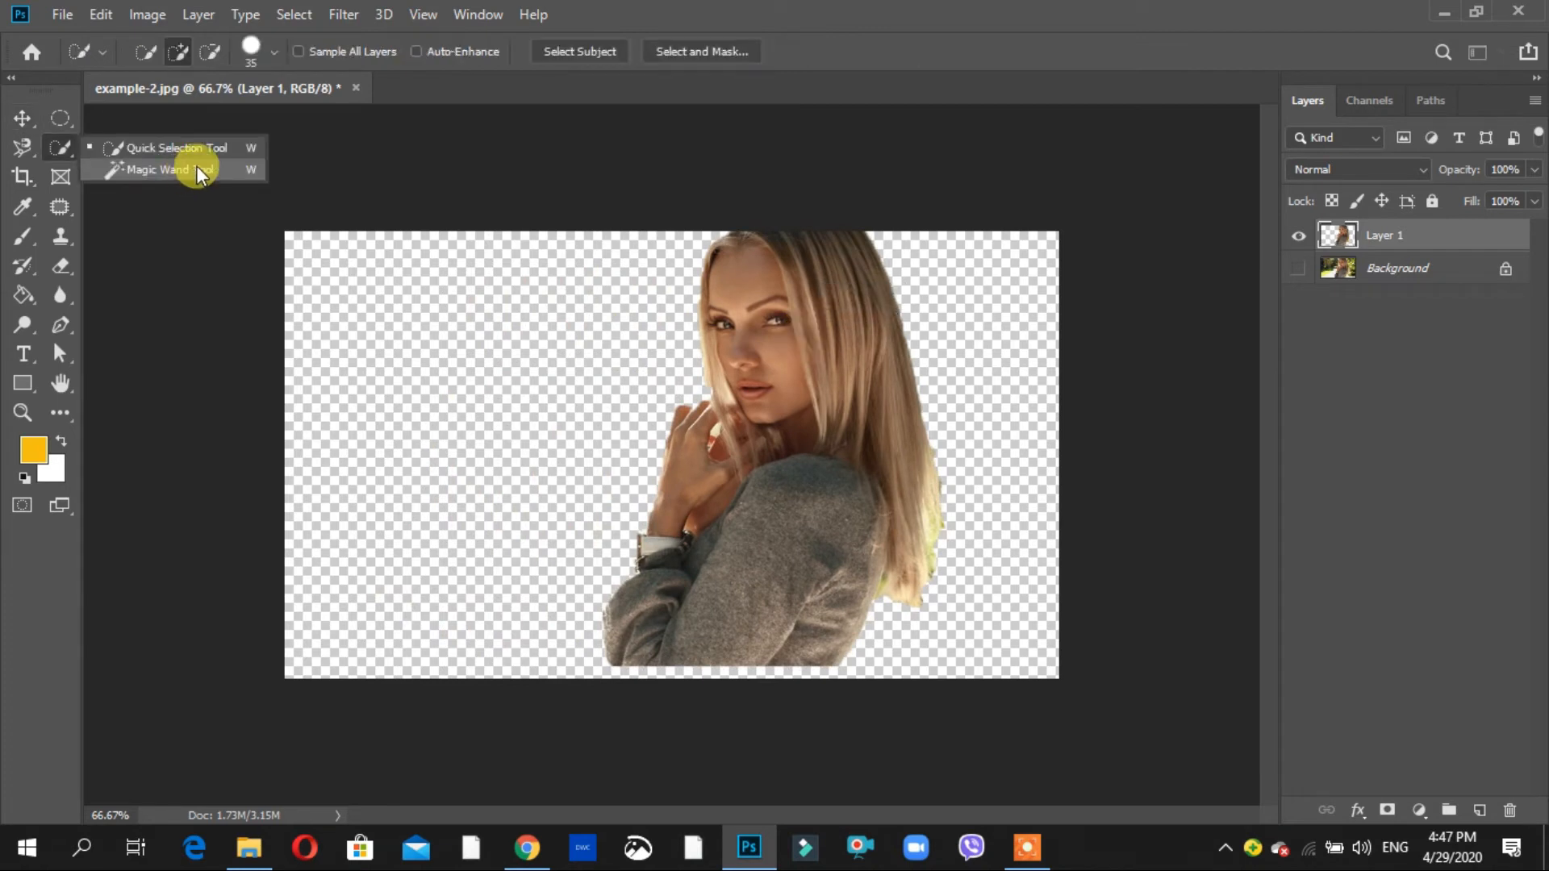
left_click(1350, 267)
left_click(1299, 269)
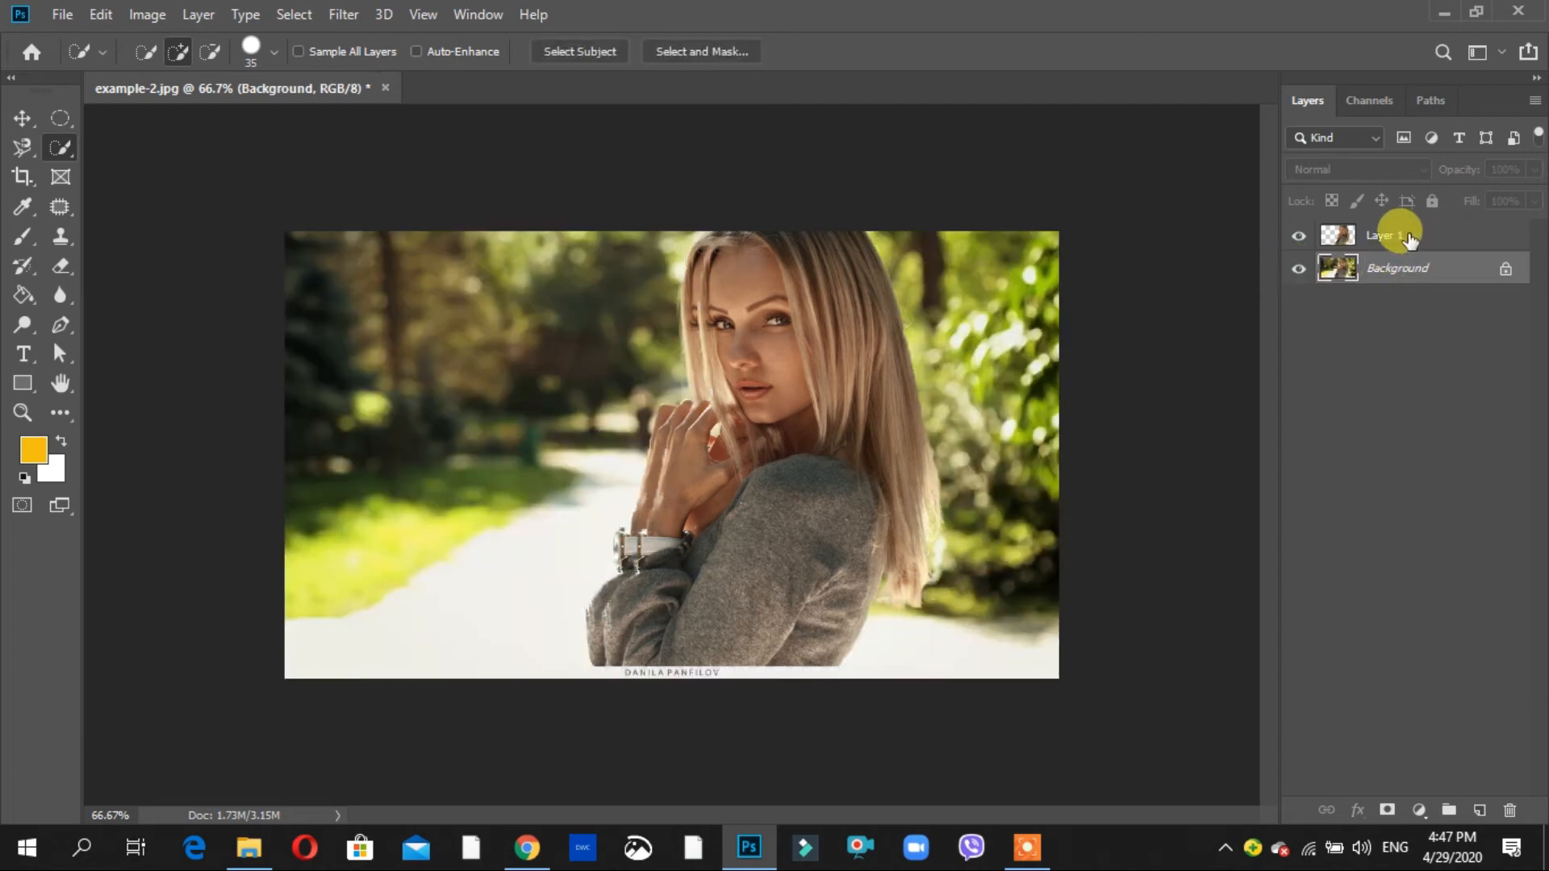
left_click_drag(1430, 240, 1514, 814)
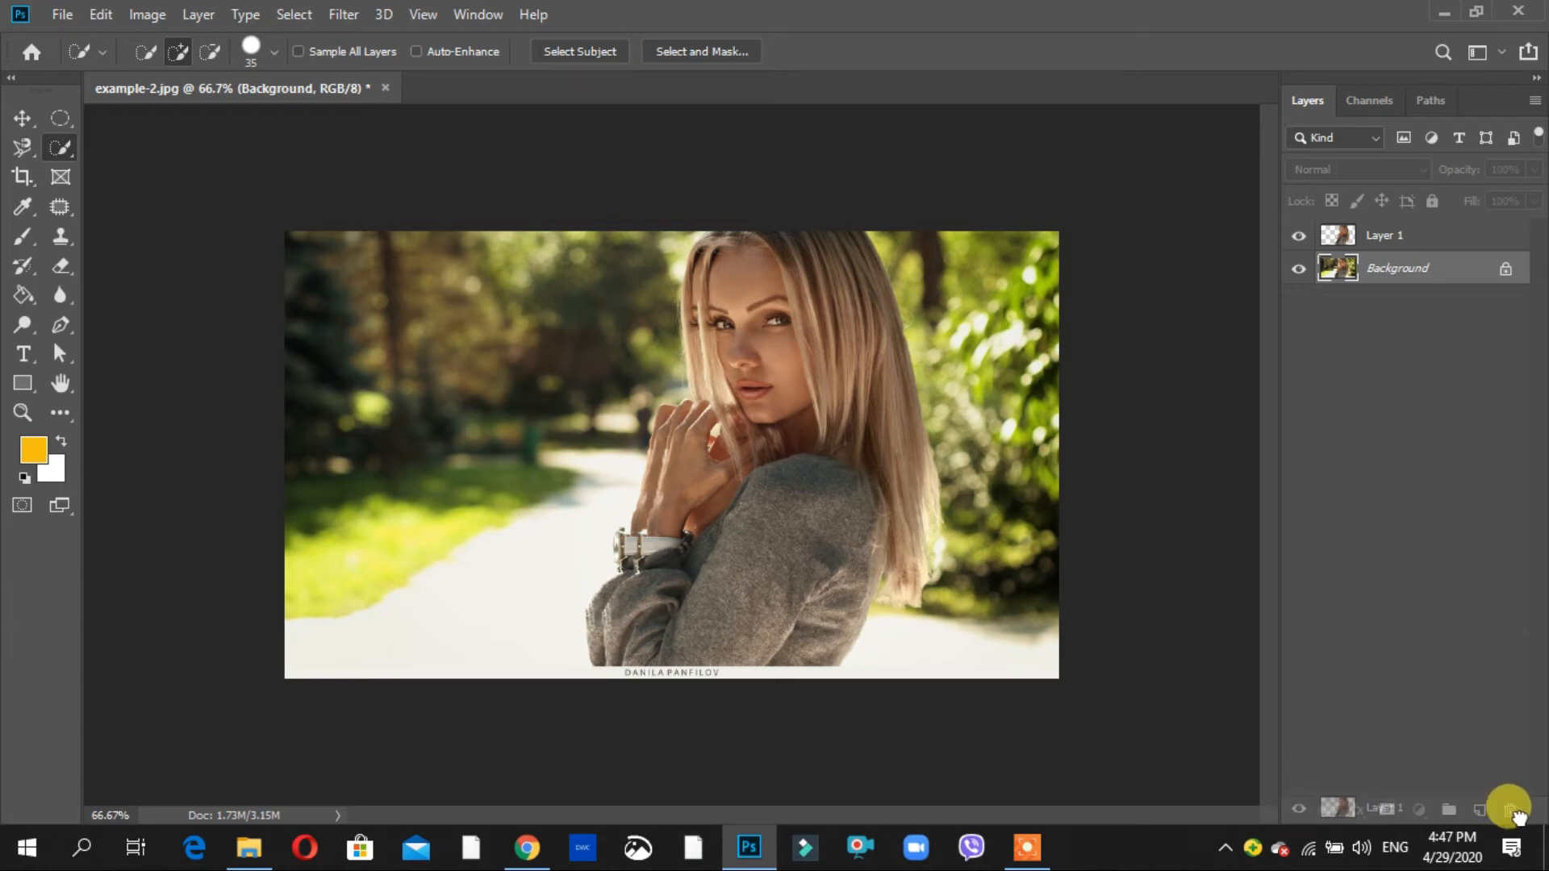
left_click_drag(1516, 817, 1521, 818)
left_click(1371, 238)
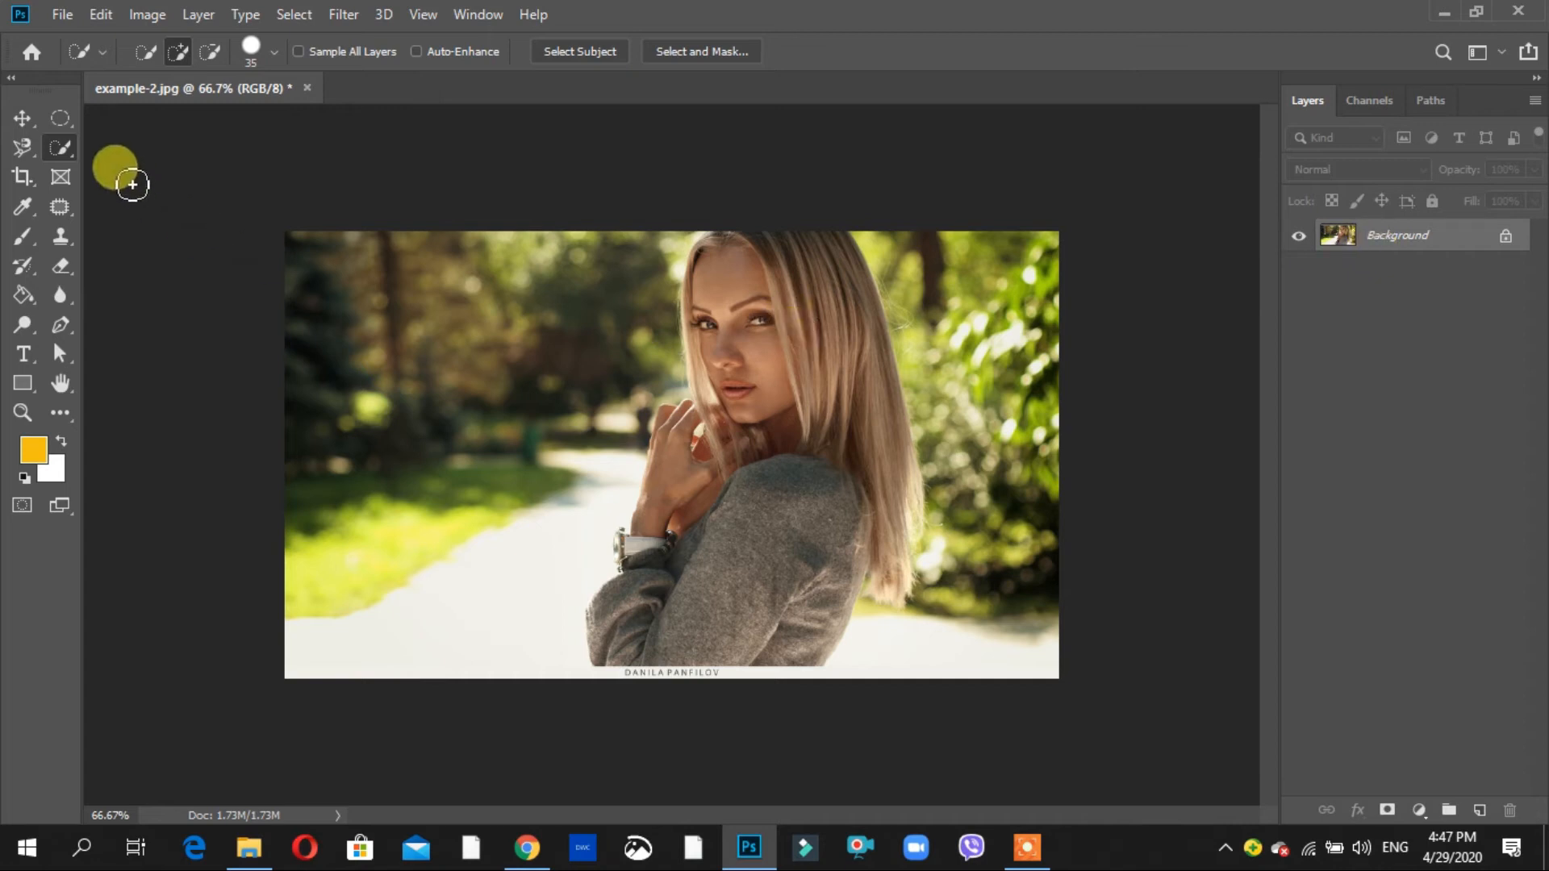
Select the white path with the Magic Wand at tolerance 30 with Contiguous on, and clear the selection
left_click(64, 146)
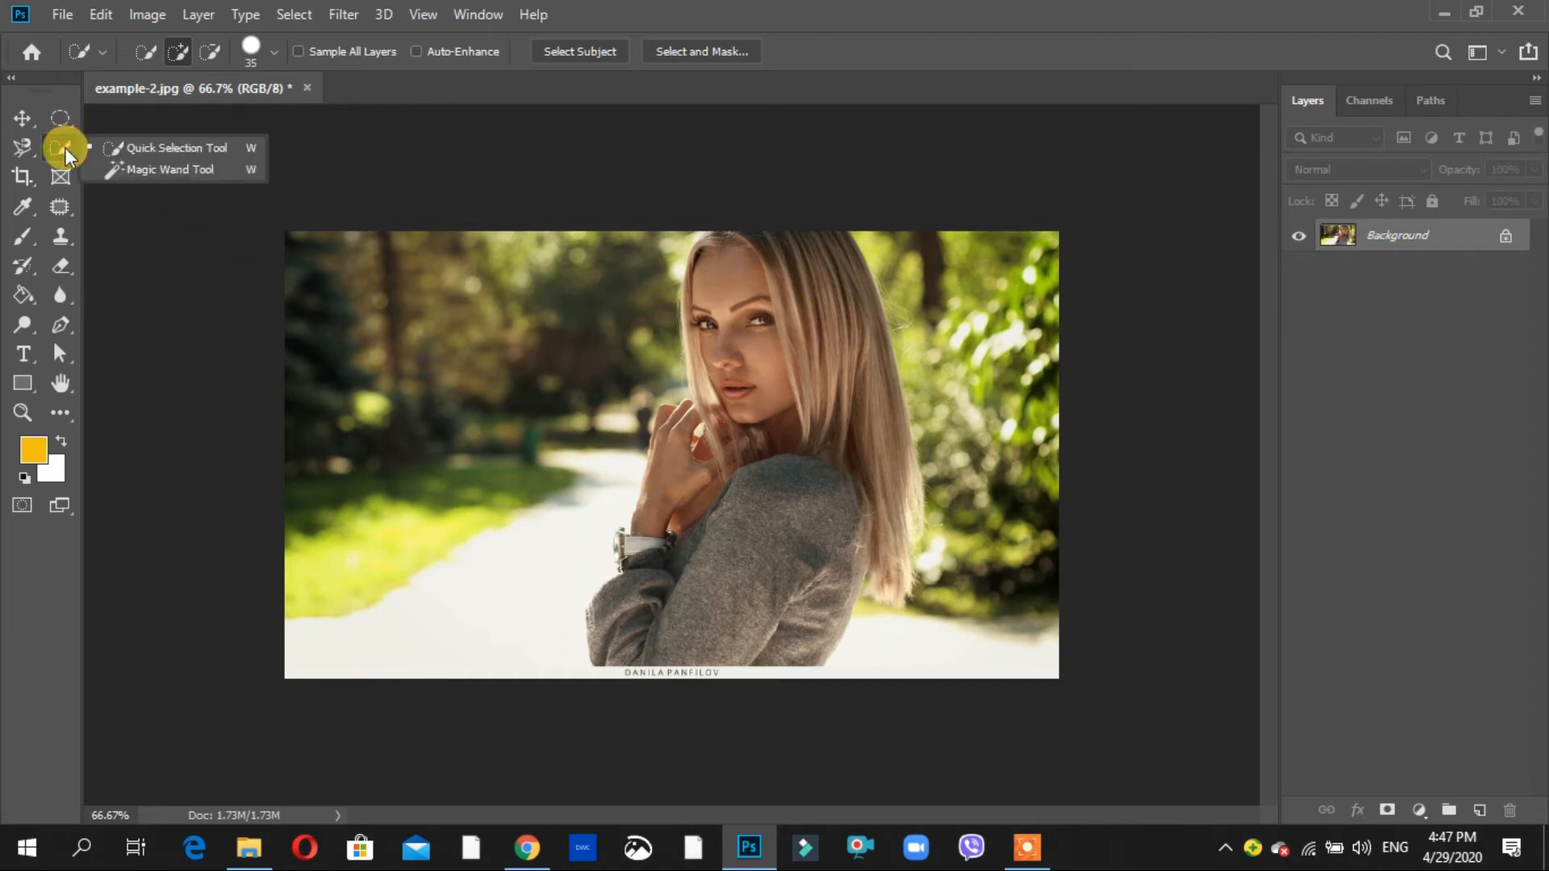
left_click(170, 171)
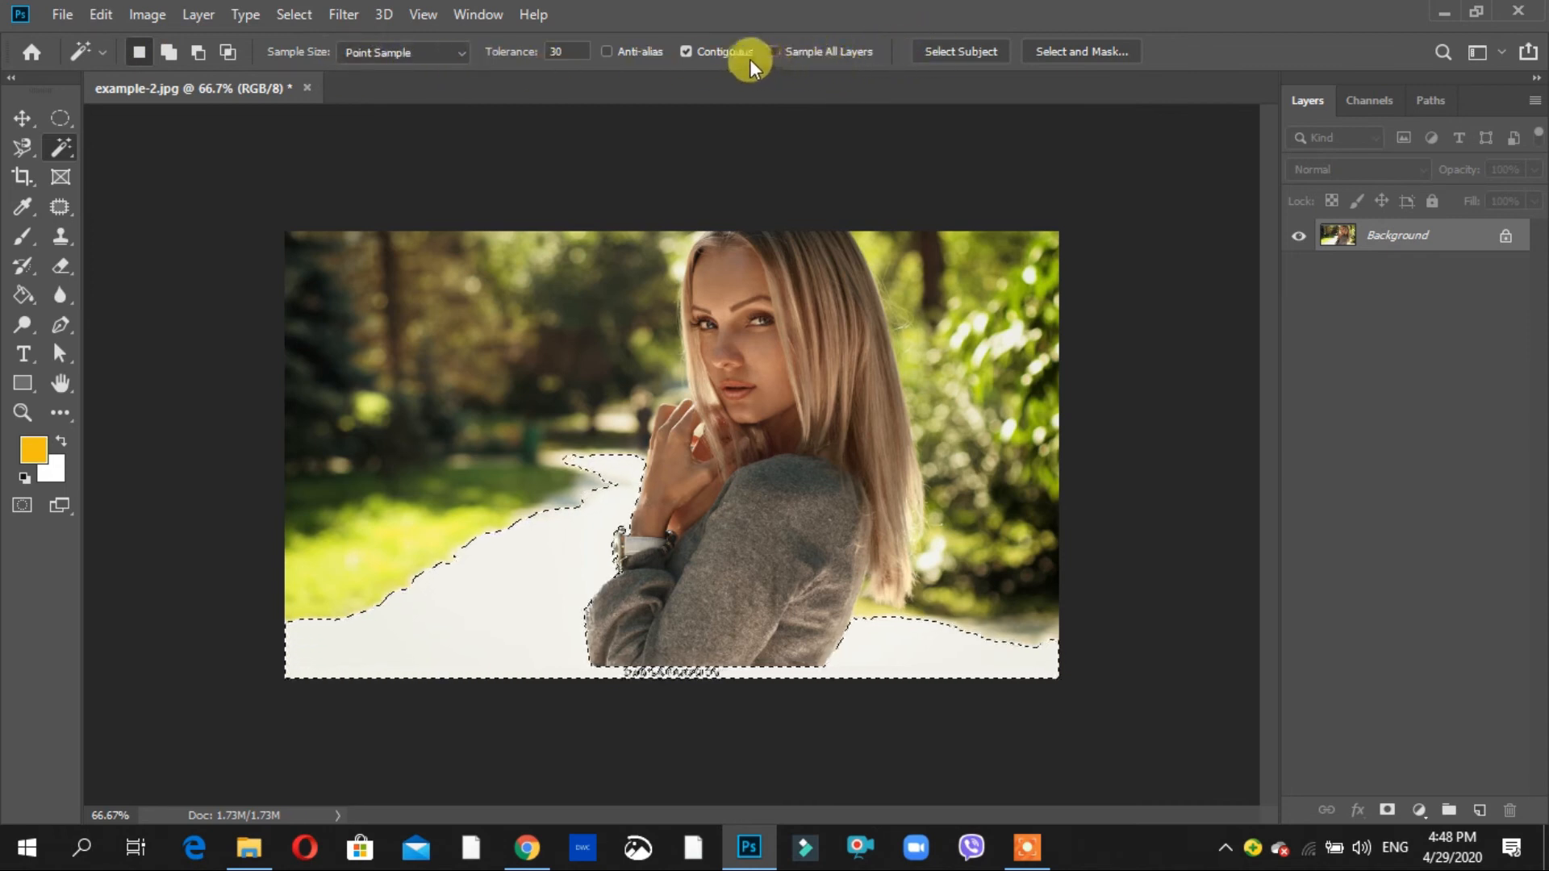
left_click(686, 51)
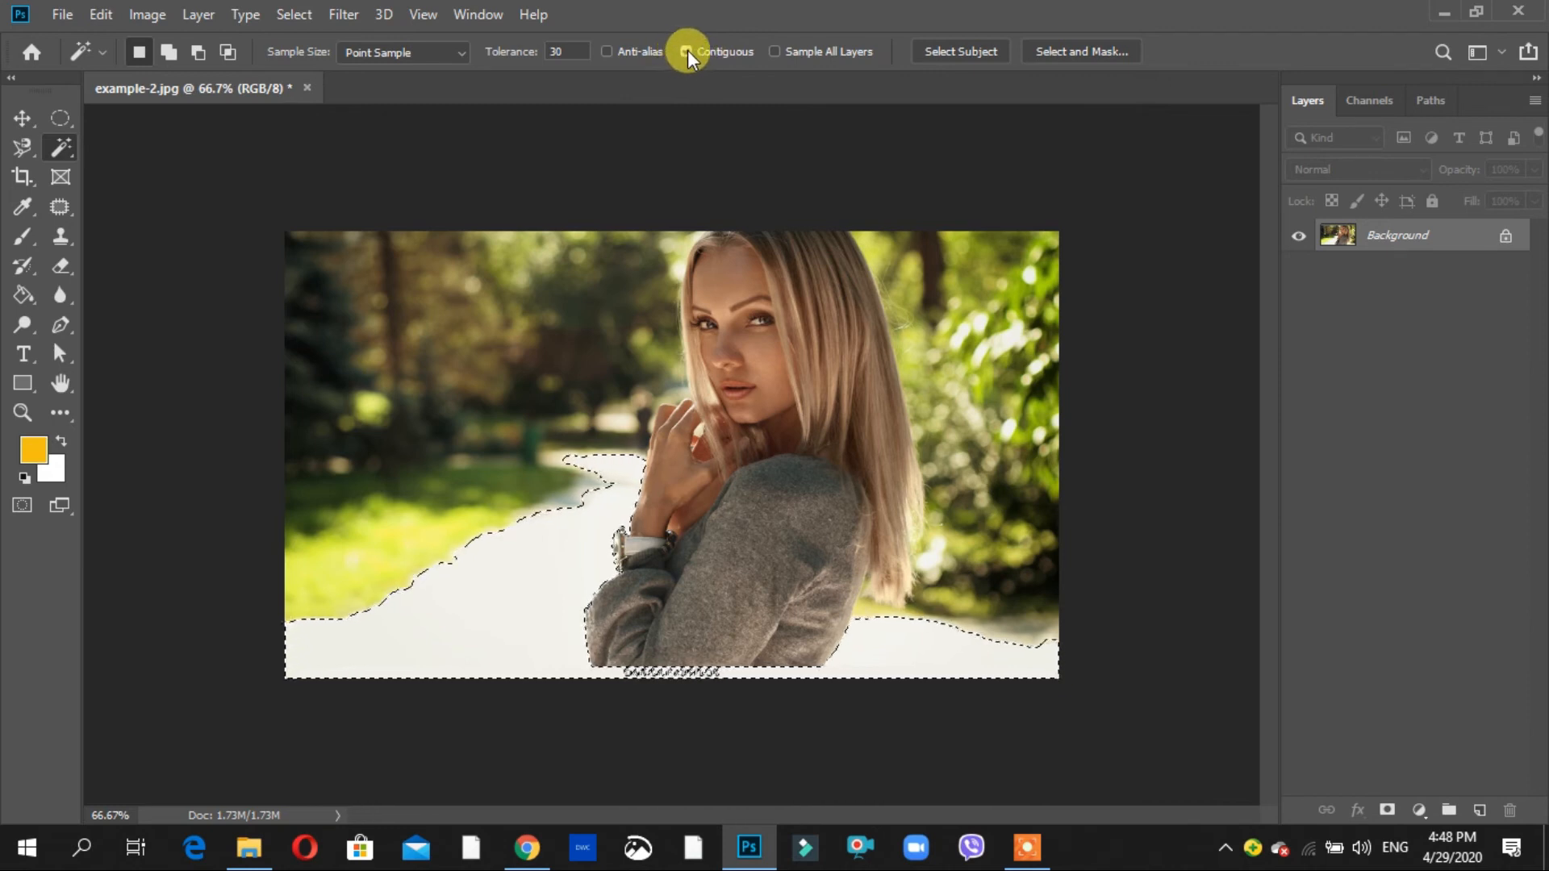
left_click(627, 472)
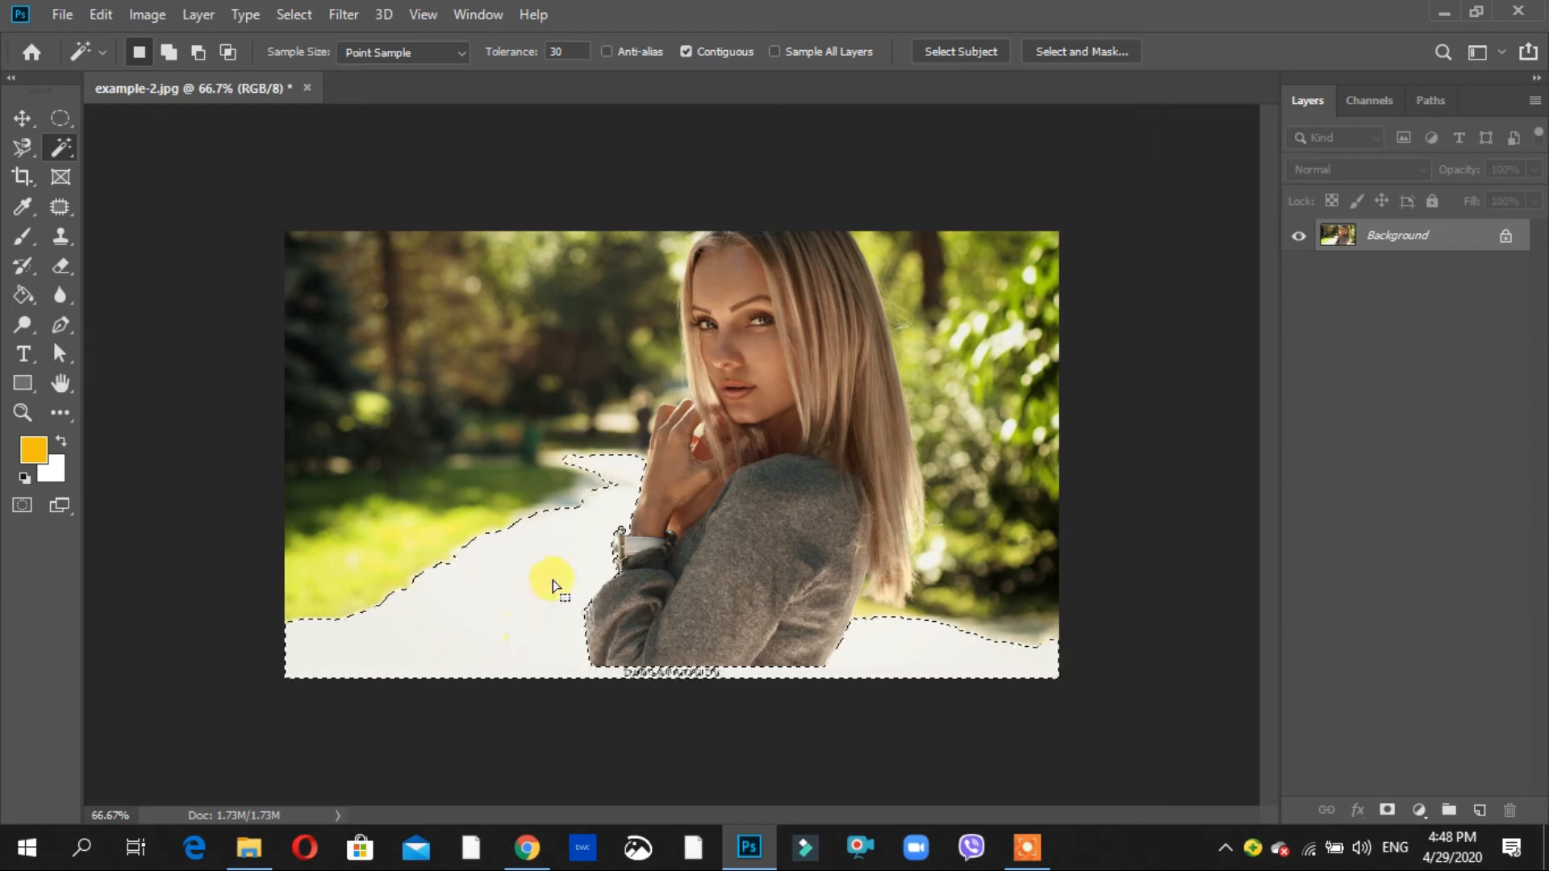
key("ctrl+d")
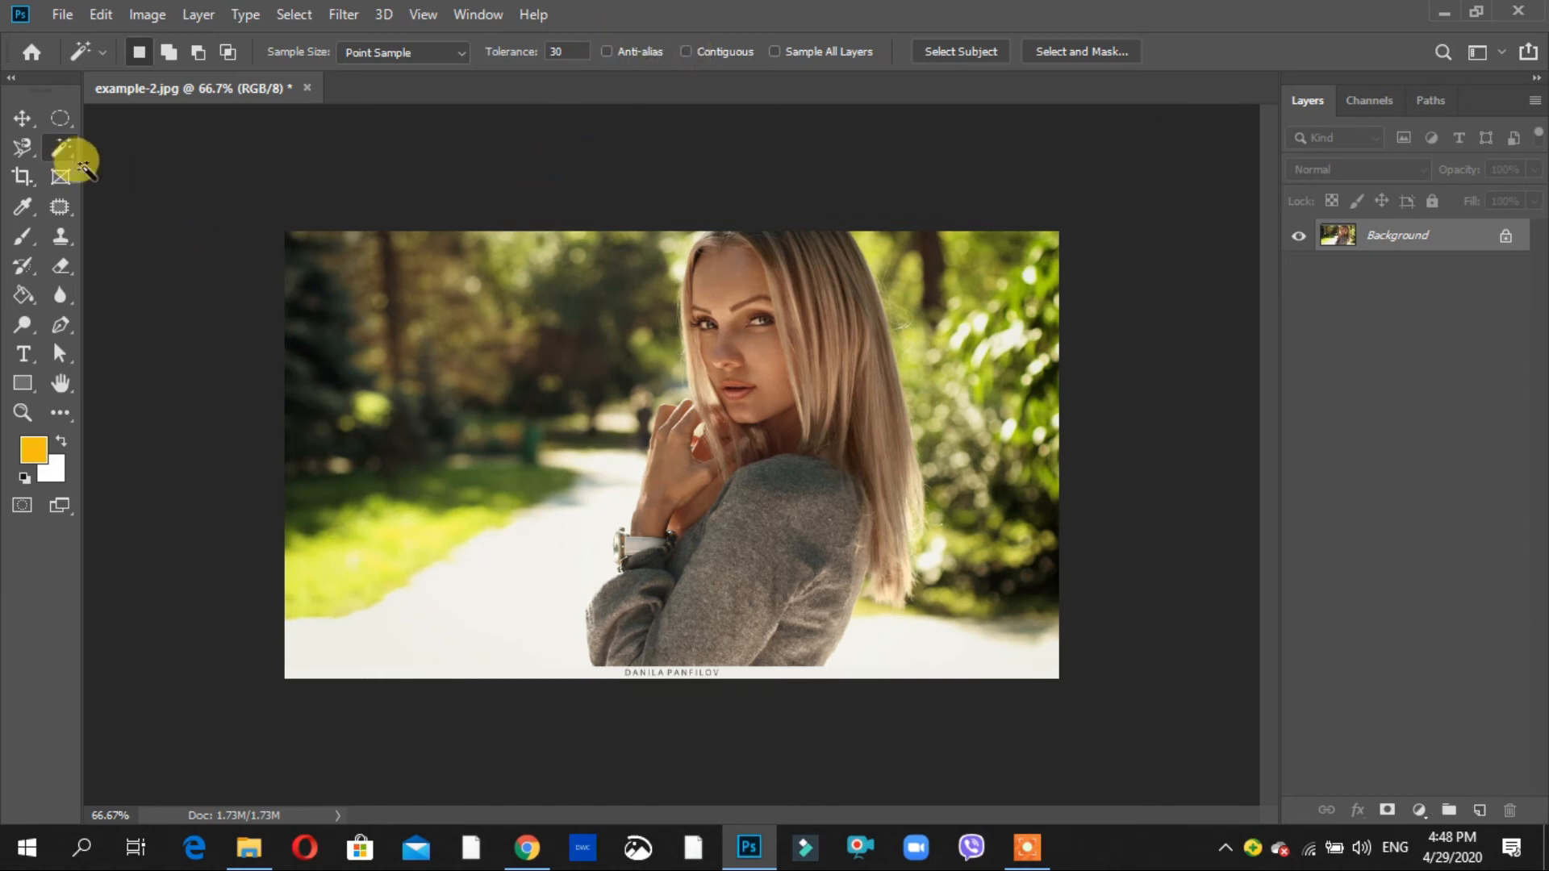
Select the white areas across the whole photo with the Magic Wand and Contiguous off, and clear the selection
right_click(55, 145)
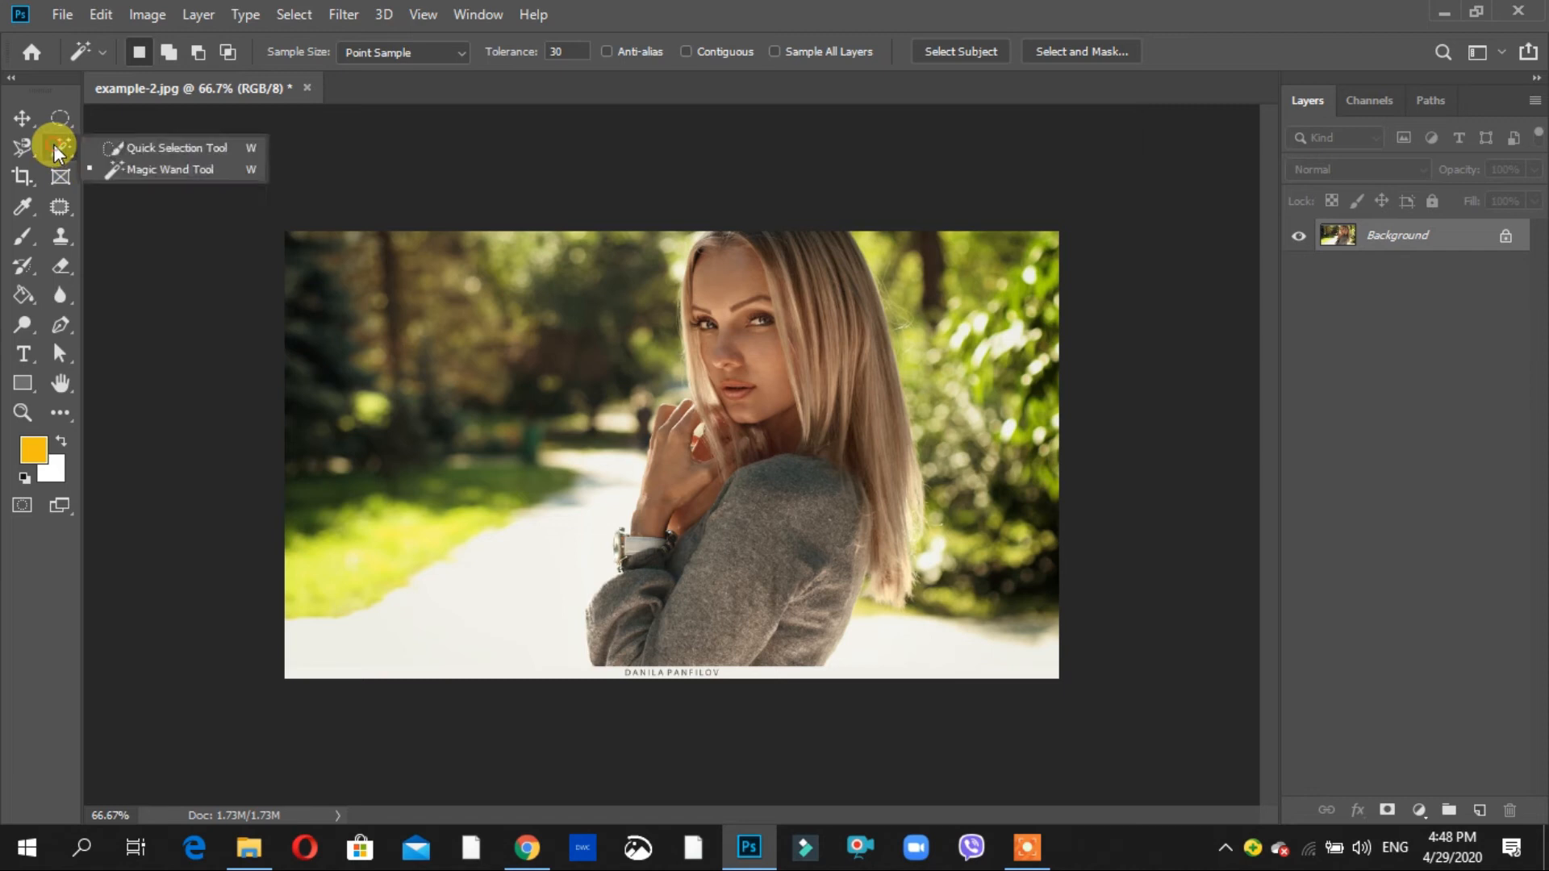
left_click(156, 168)
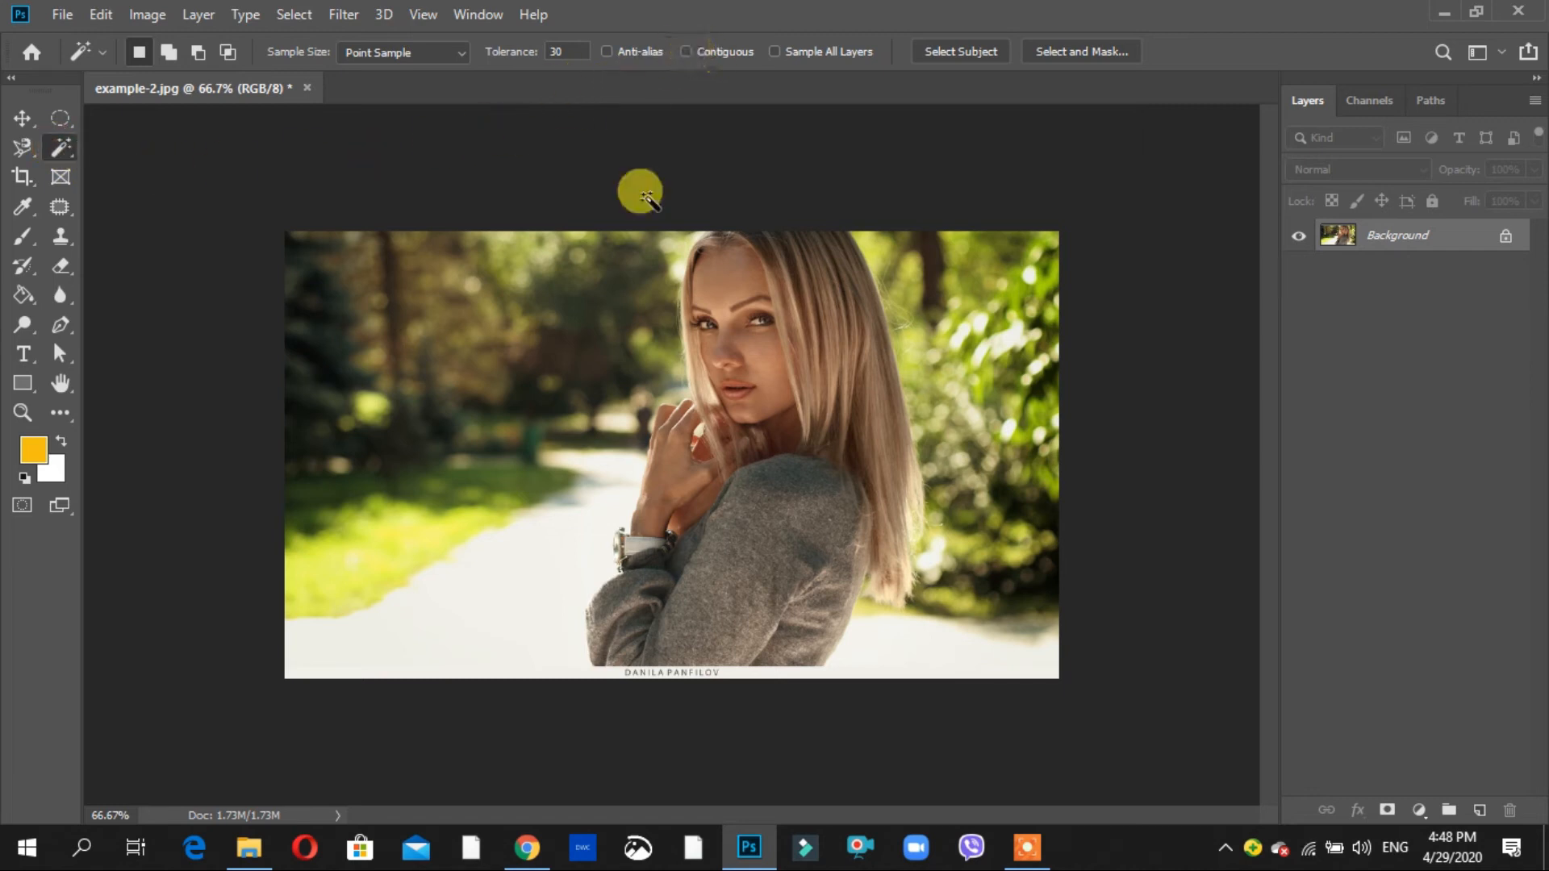
left_click(526, 603)
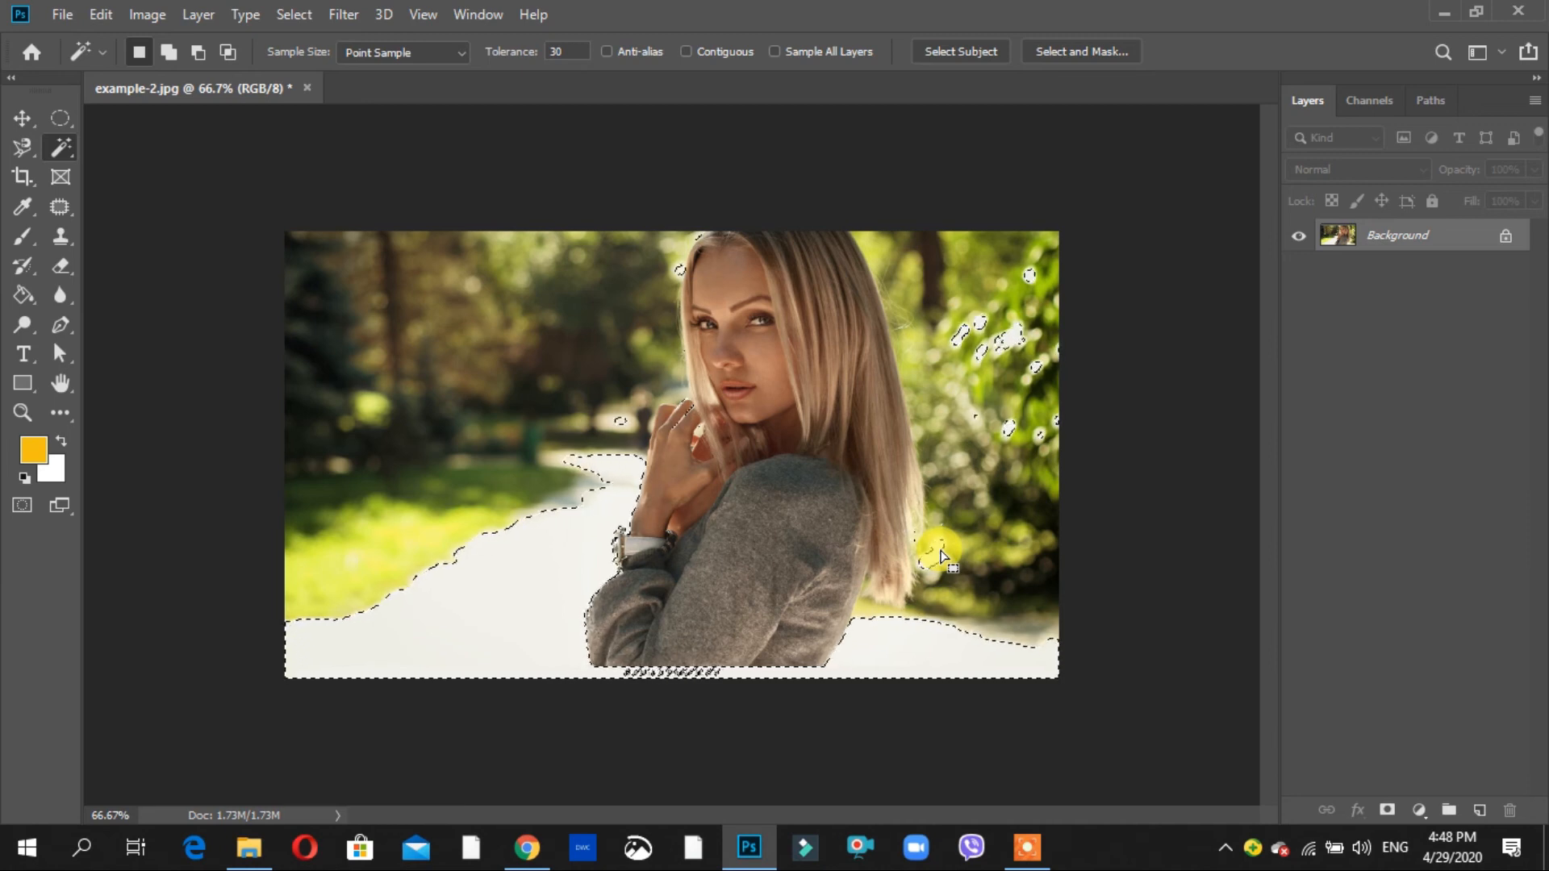
key("ctrl+d")
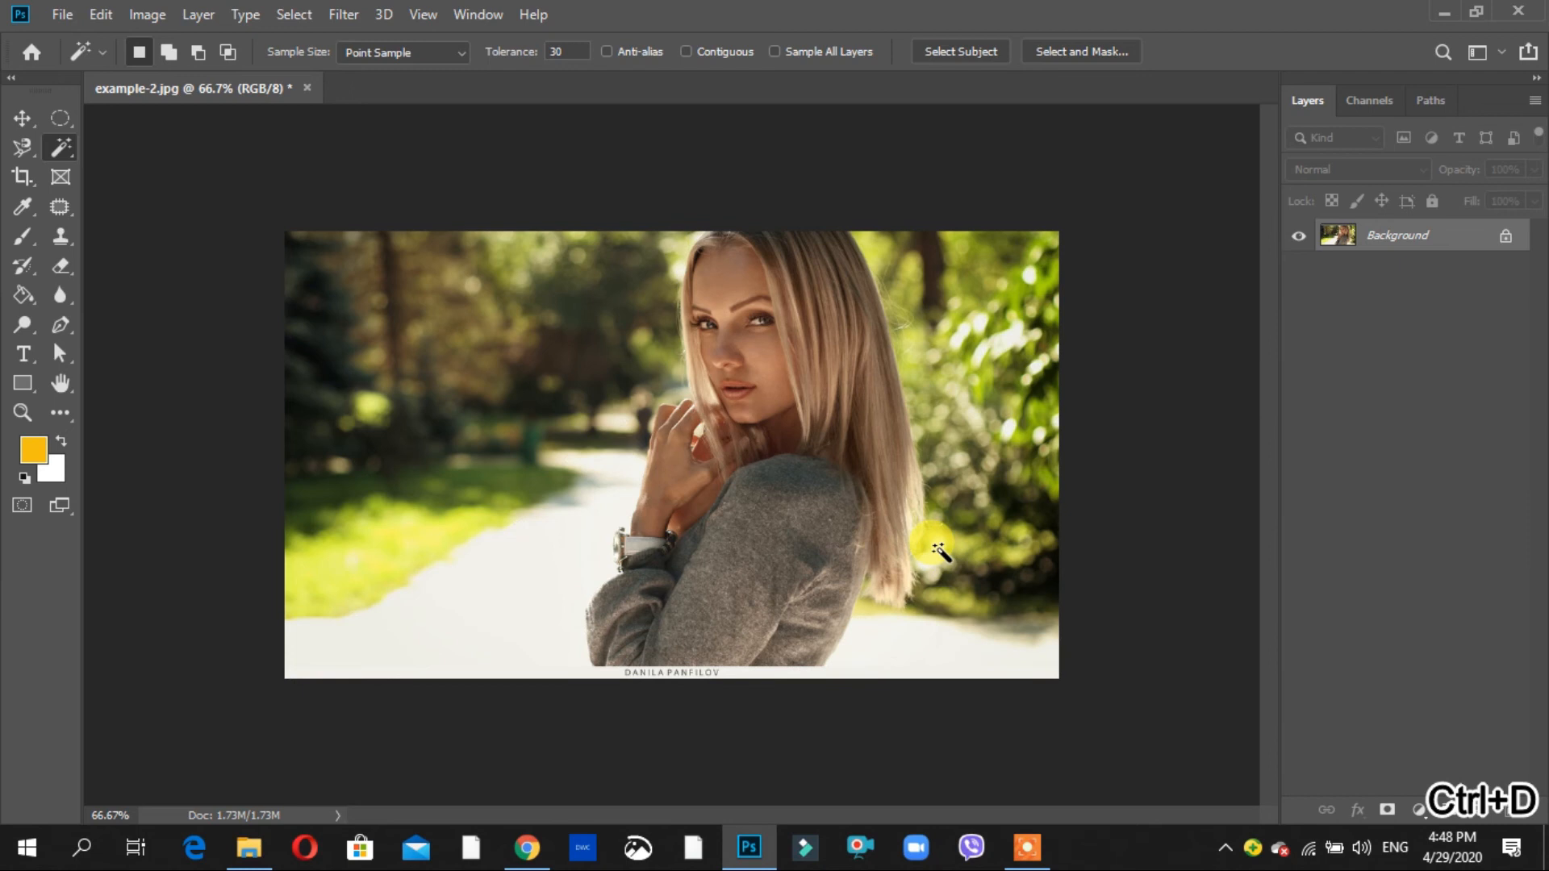
Set the Magic Wand tolerance to 5, sample the white path to select matching areas, and clear the selection
left_click(576, 49)
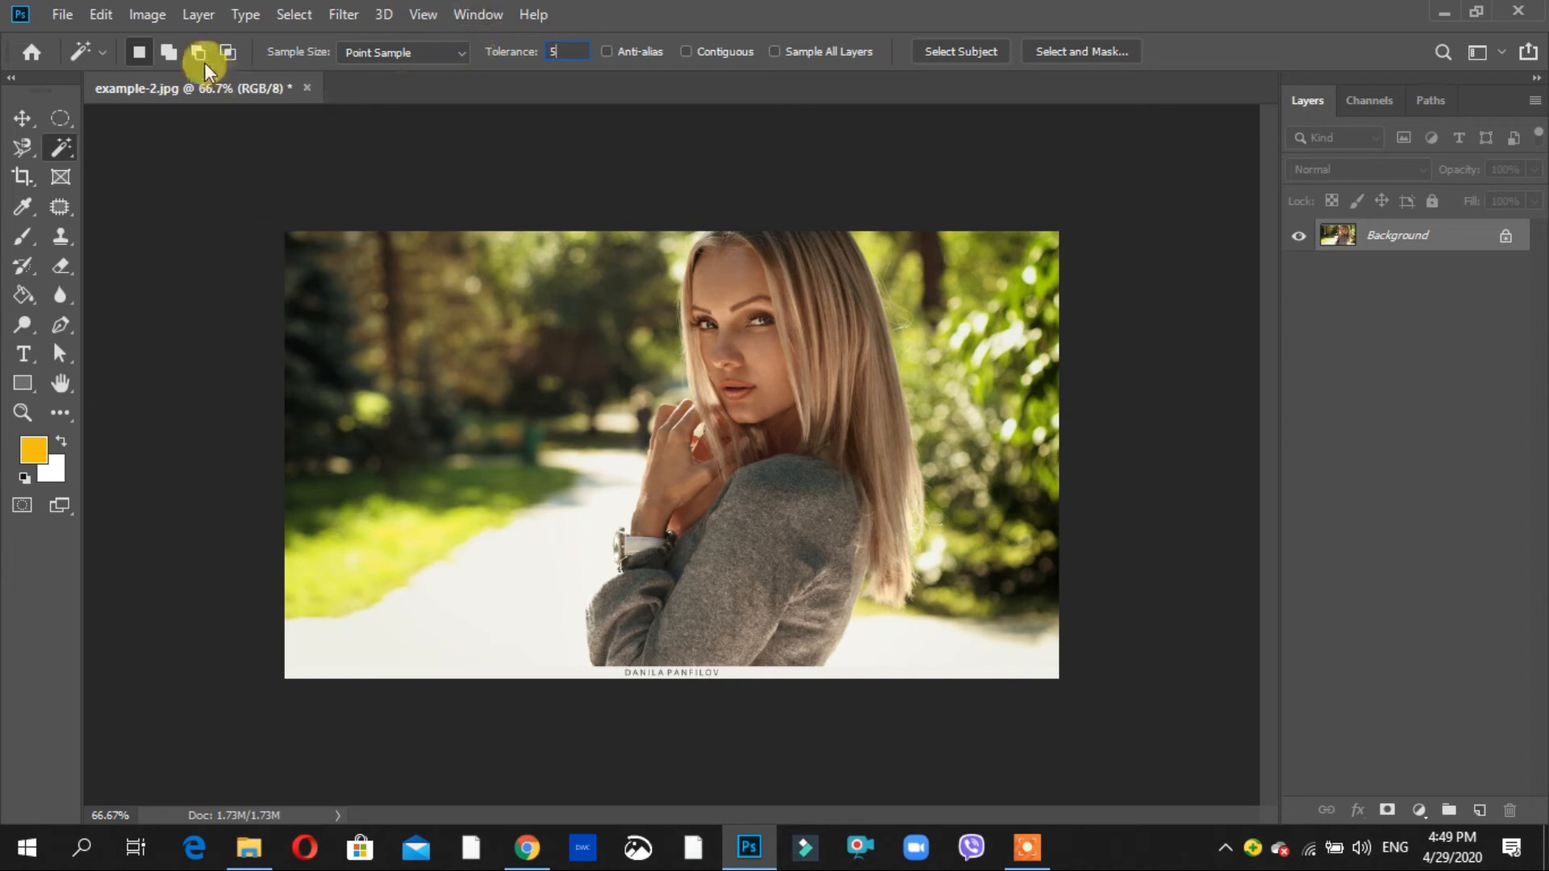
left_click(65, 152)
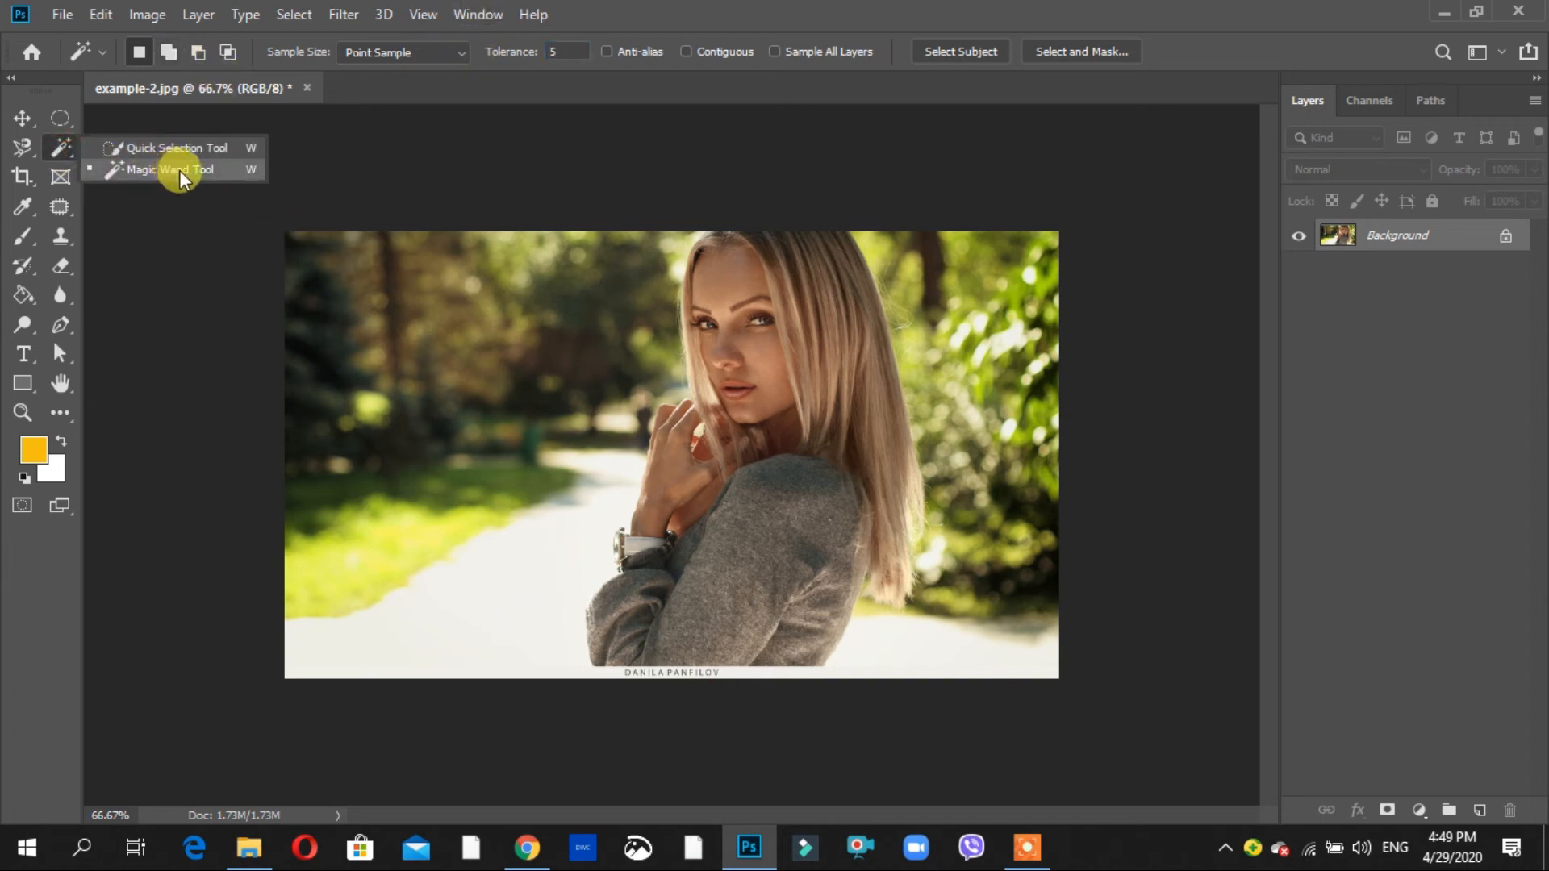
left_click(180, 171)
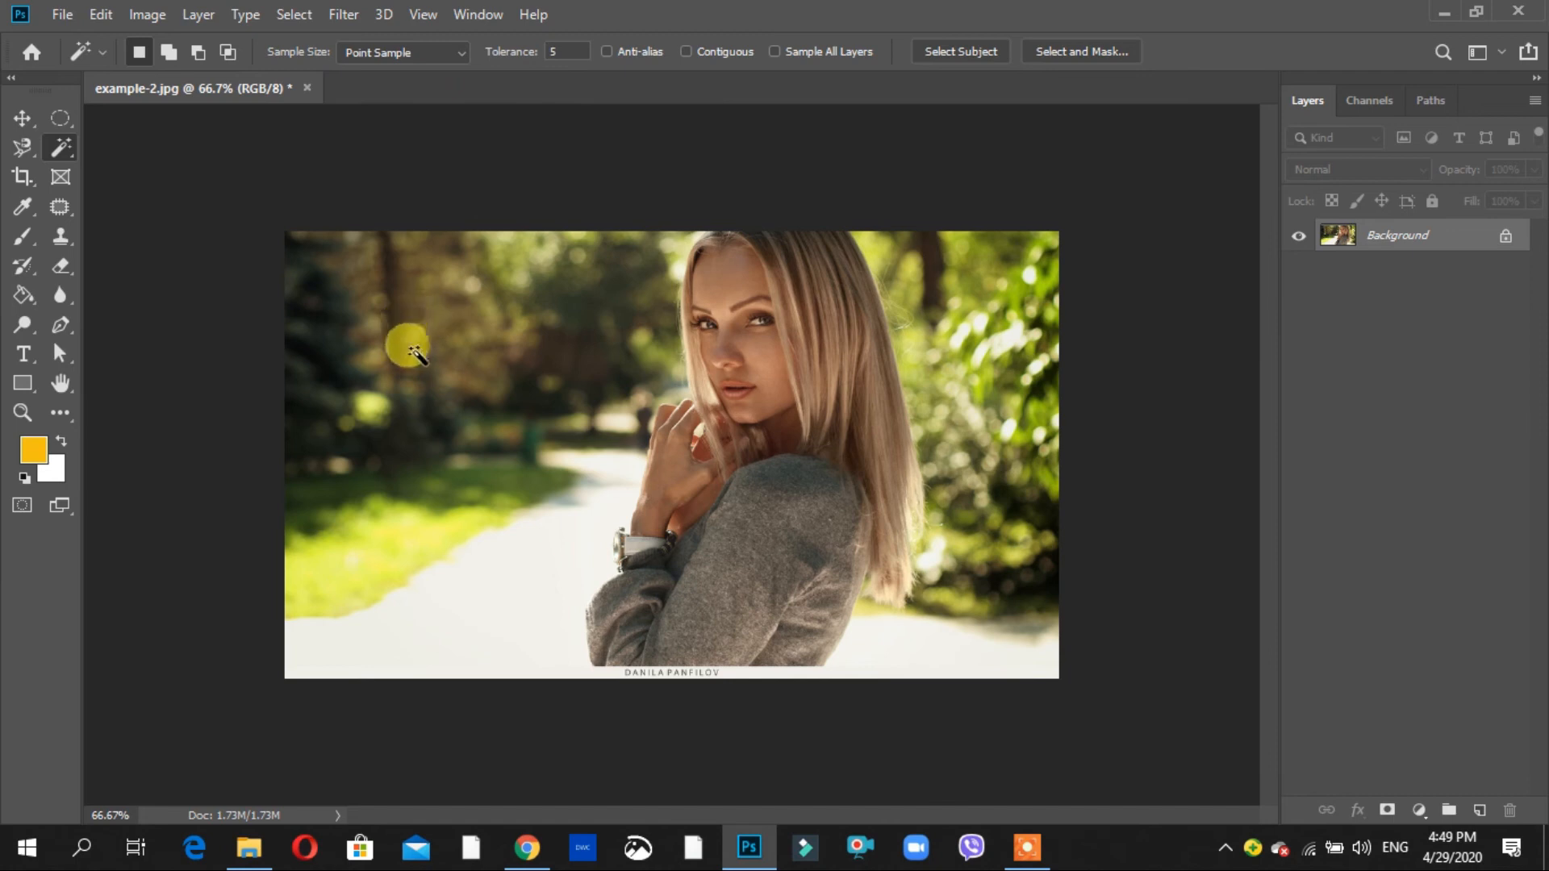
left_click(484, 598)
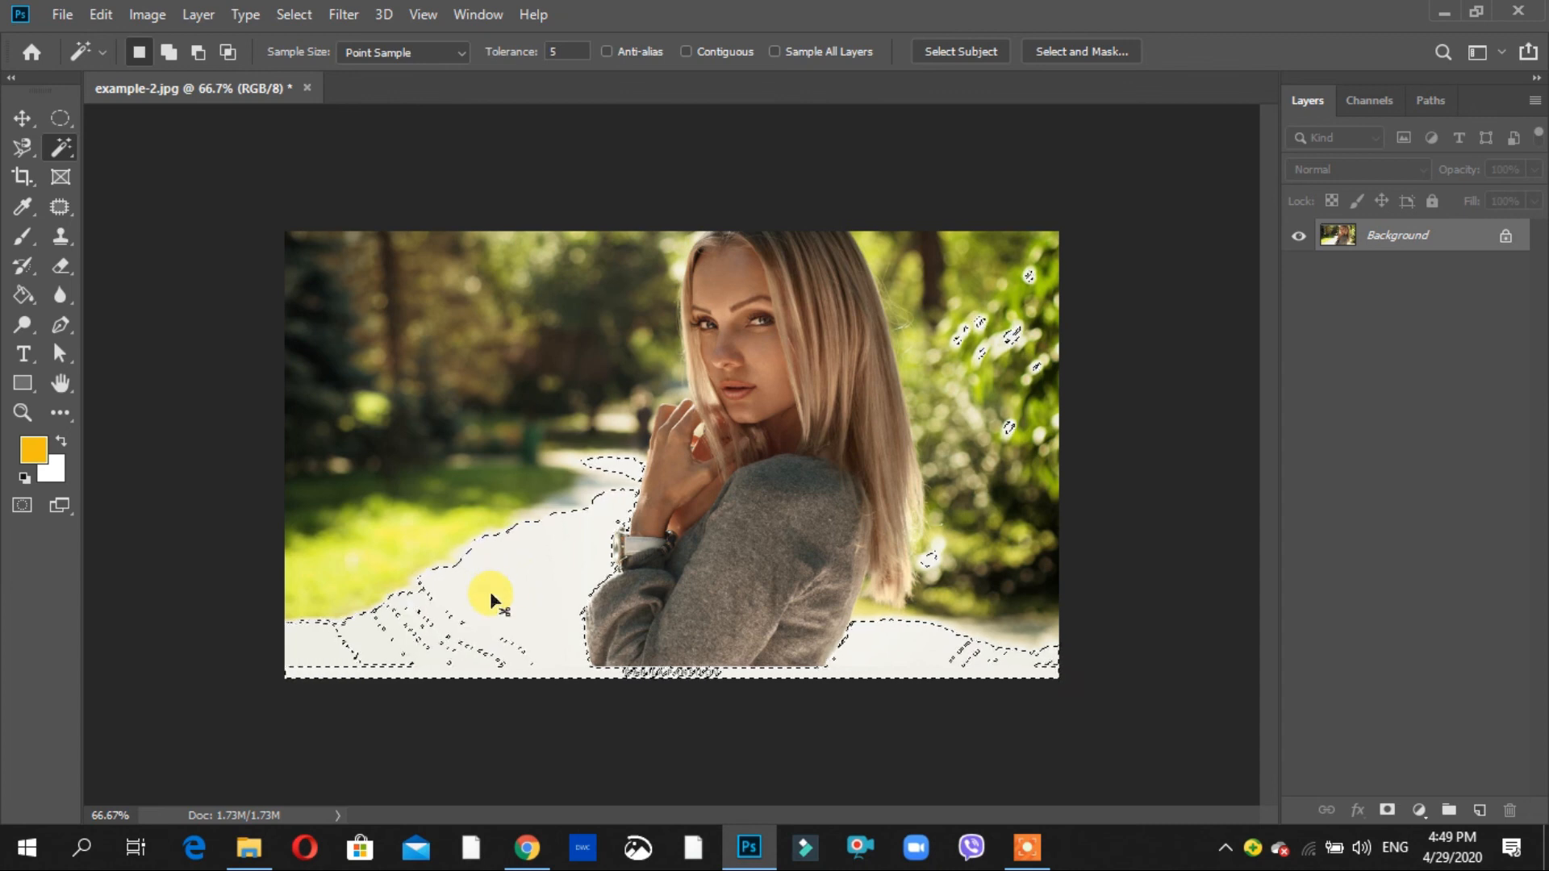
key("ctrl+d")
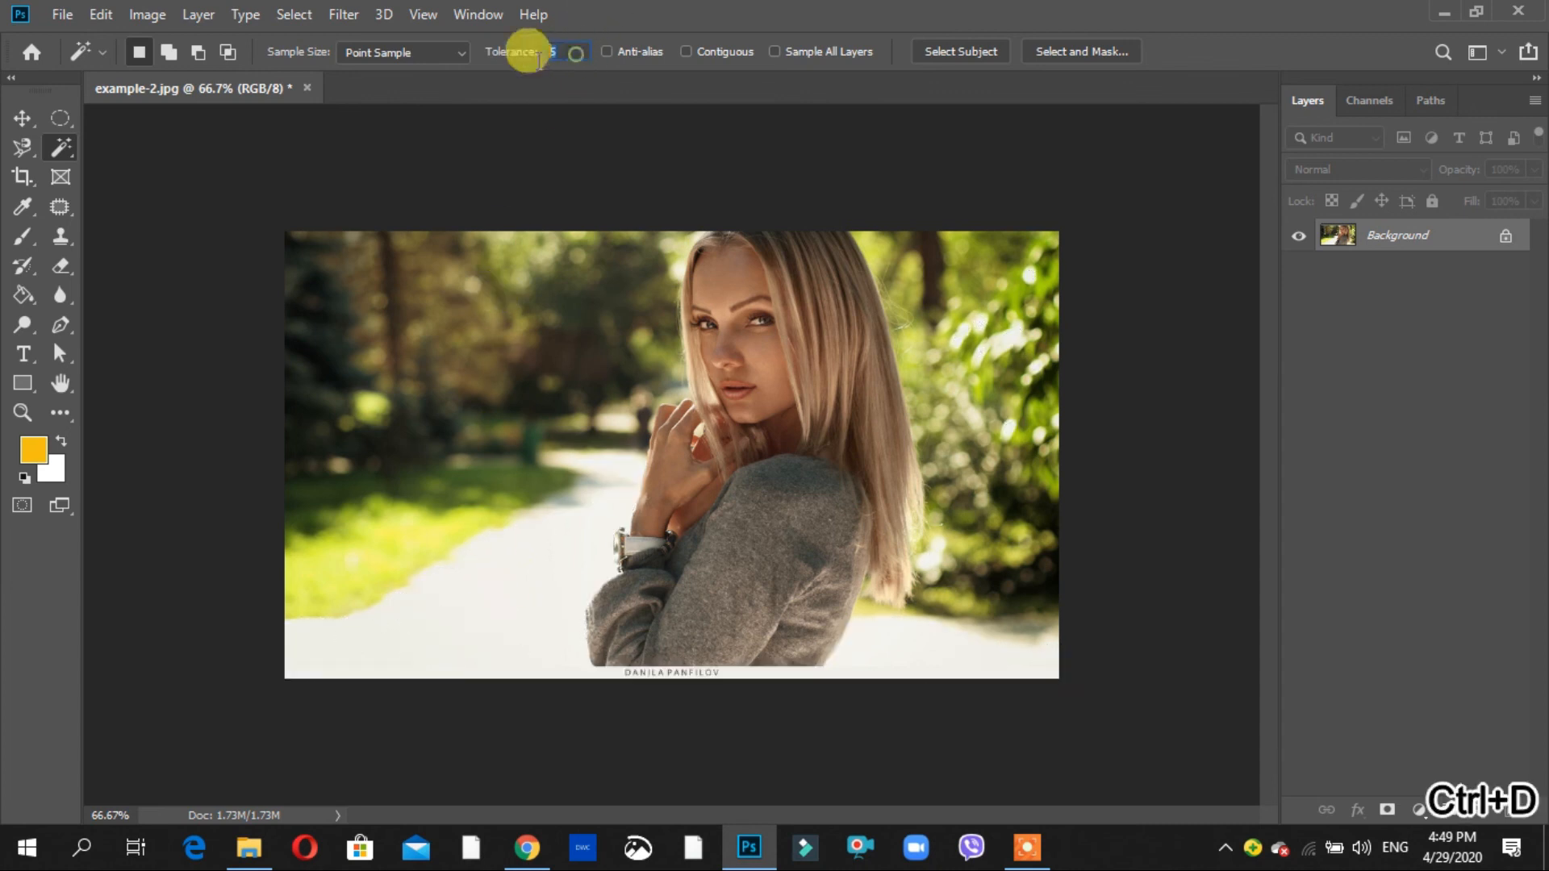
Set the Magic Wand tolerance to 60, sample the white path to select matching areas, and clear the selection
left_click(510, 53)
type("60")
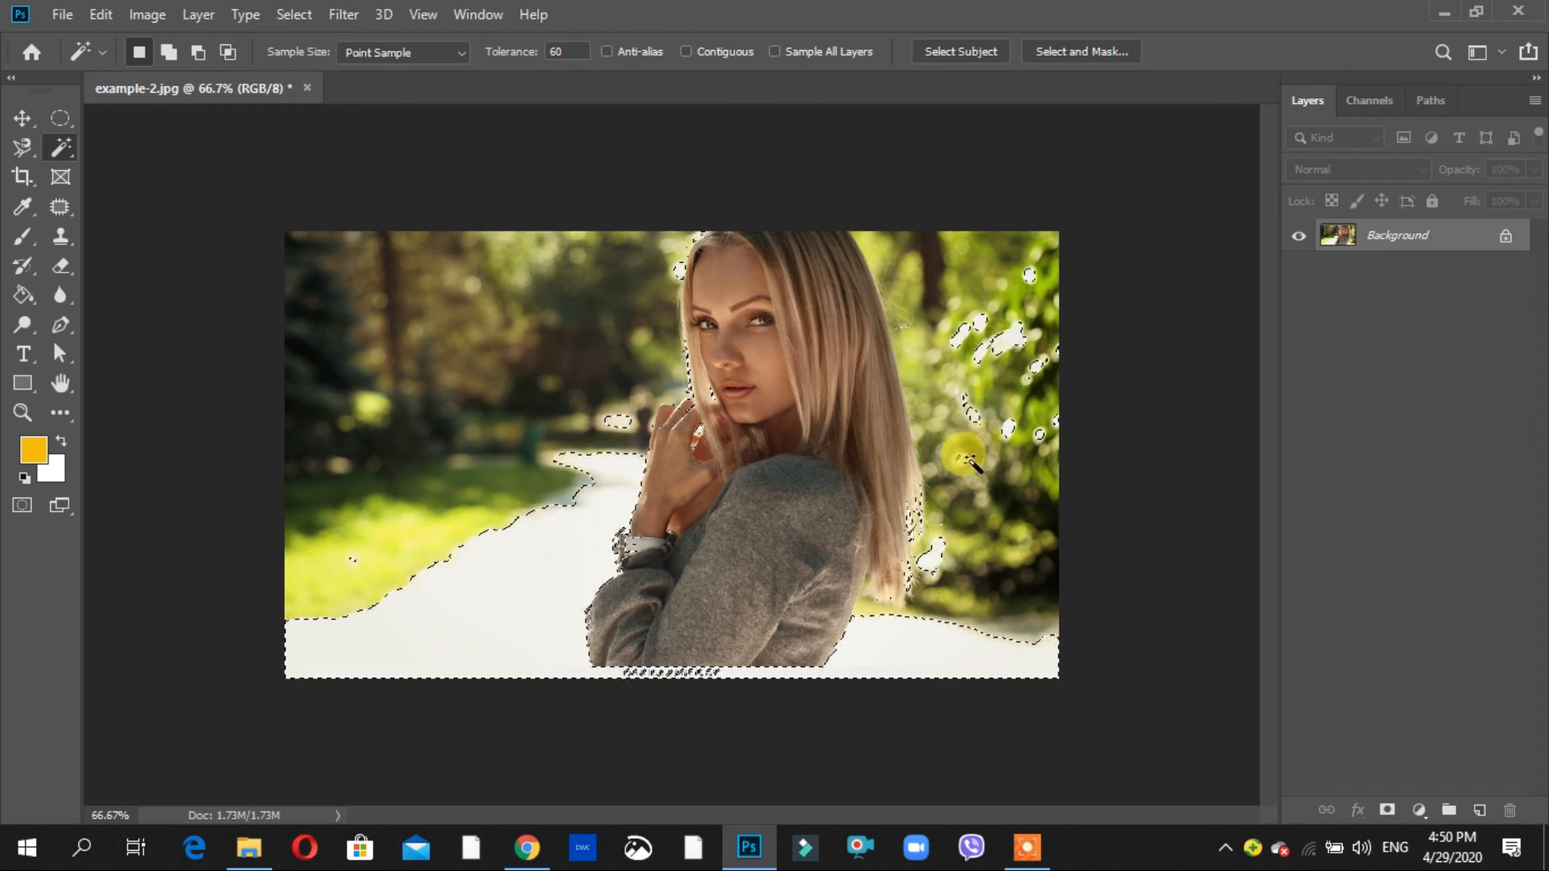
key("ctrl+d")
Turn on Contiguous and select the white path with the Magic Wand at tolerance 60
left_click(686, 51)
left_click(553, 575)
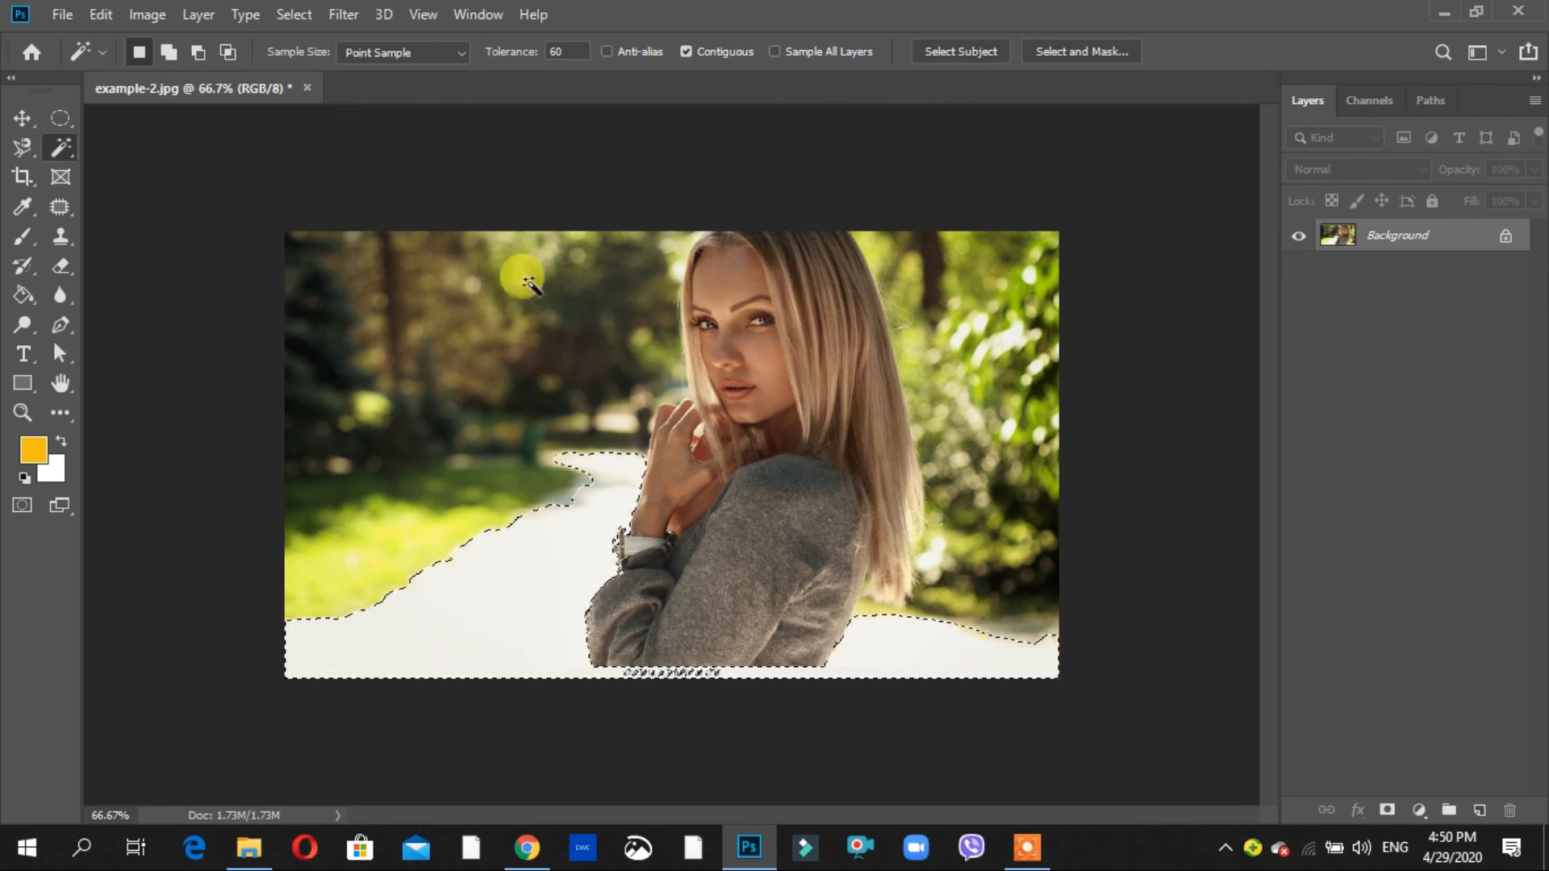
Set the Magic Wand tolerance to 32 and clear the selection of the path
left_click(561, 49)
type("32")
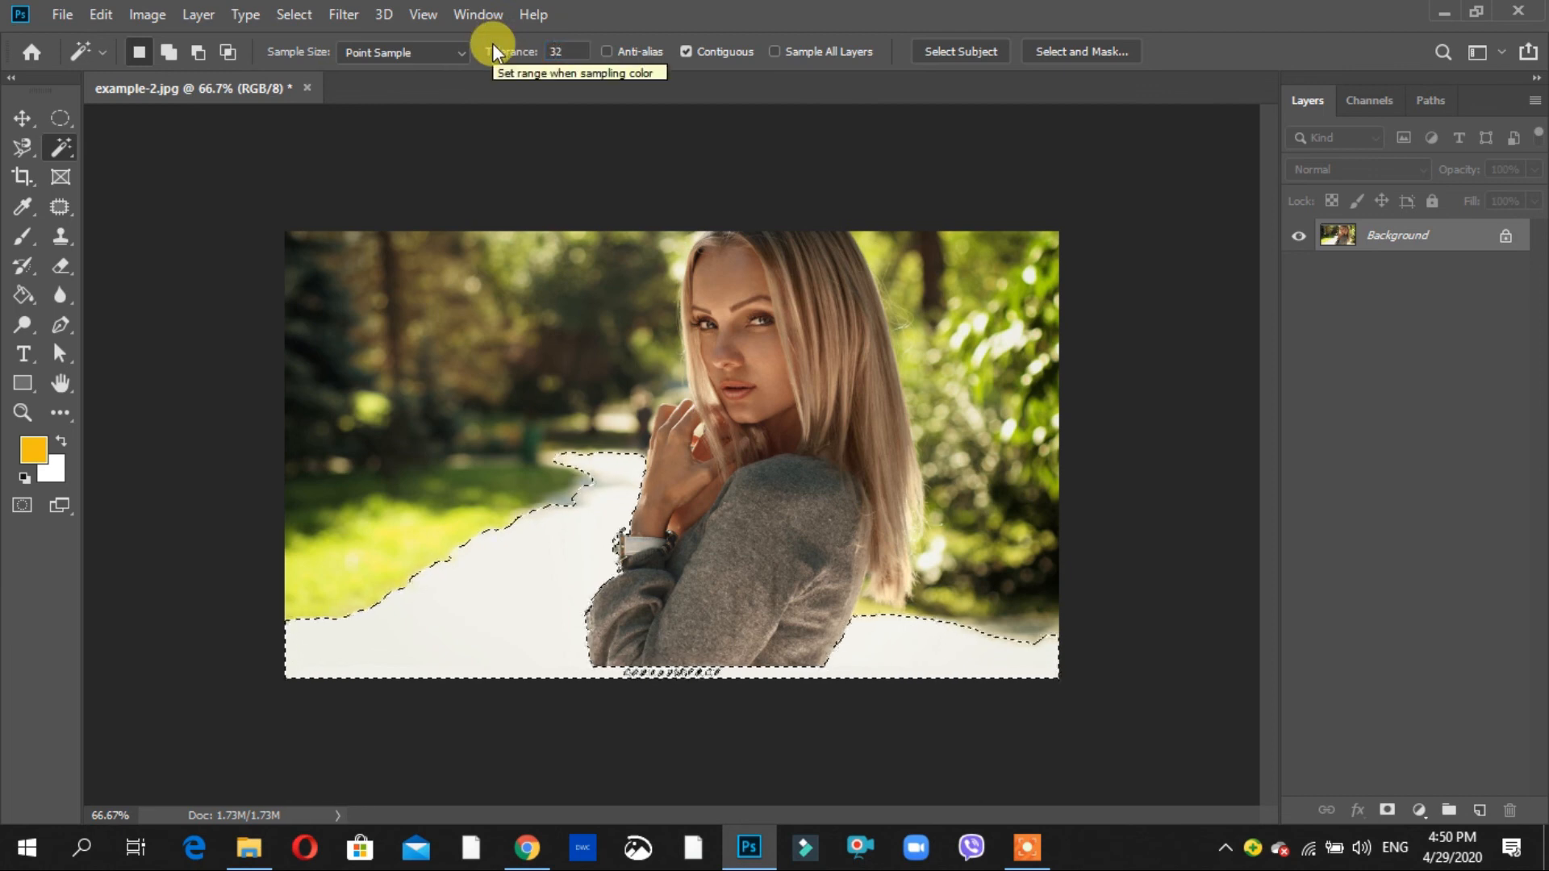
key("ctrl+d")
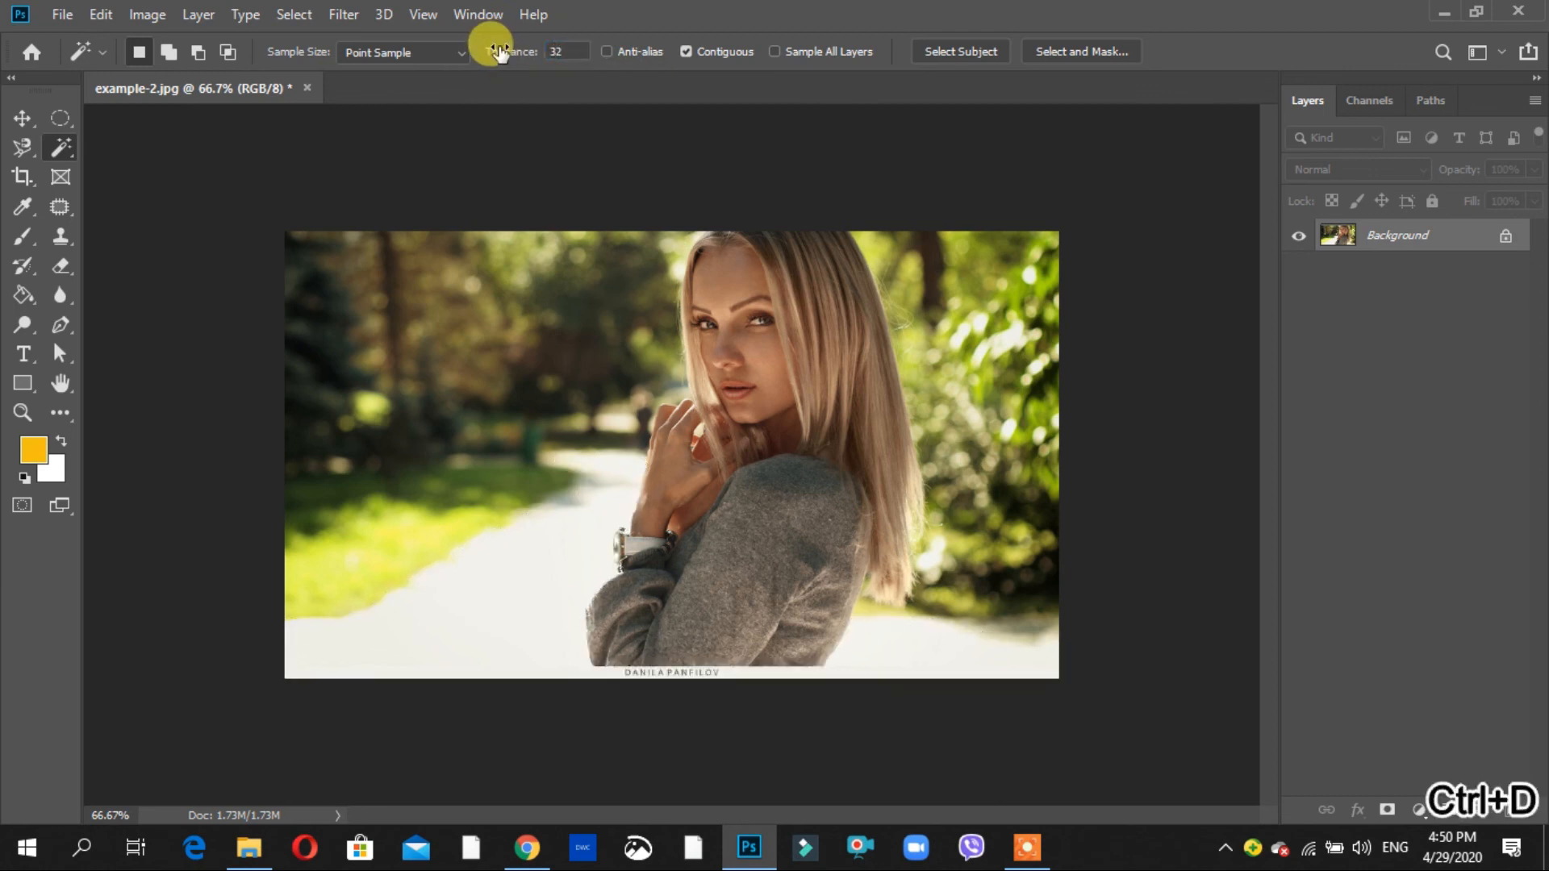